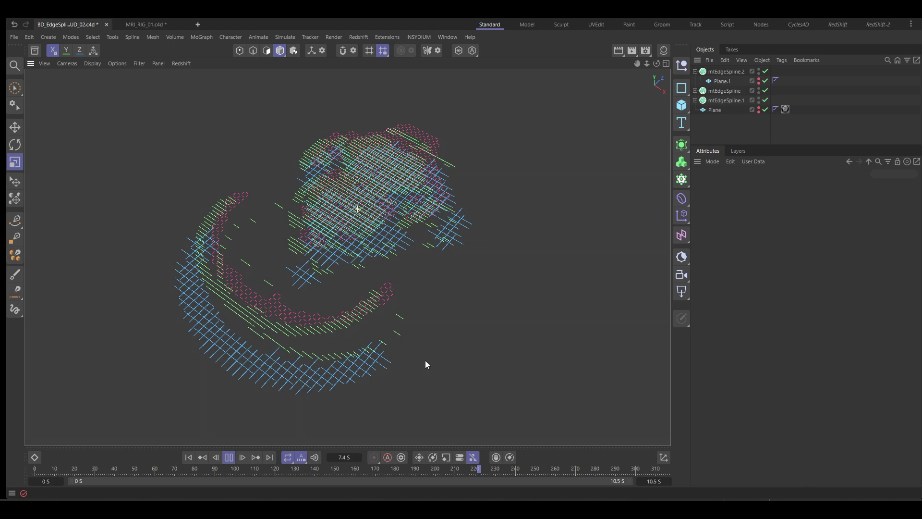
Step: Examine the finished spline effect, the Mat material and the textured plane's animation by scrubbing to 6.6 s
{"action": "left_click_drag", "start_coordinate": [425, 361], "coordinate": [499, 353], "text": "alt"}
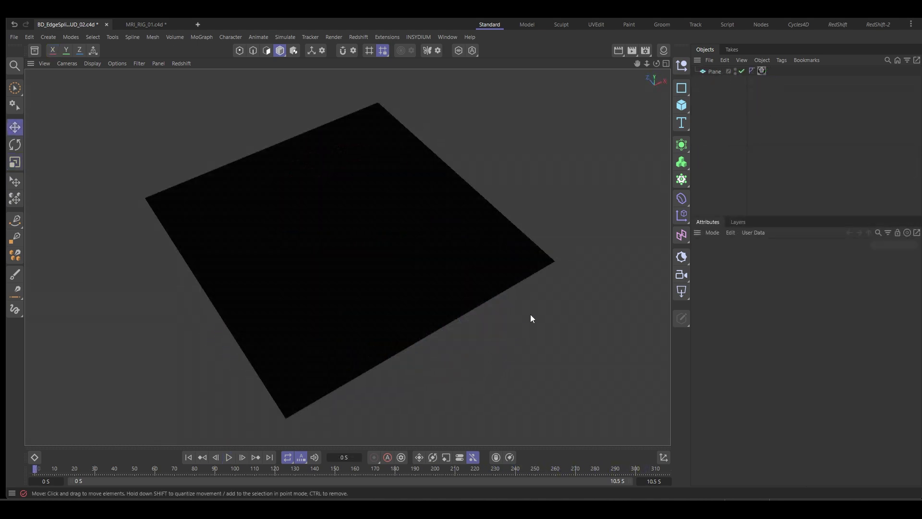
{"action": "left_click", "coordinate": [663, 51]}
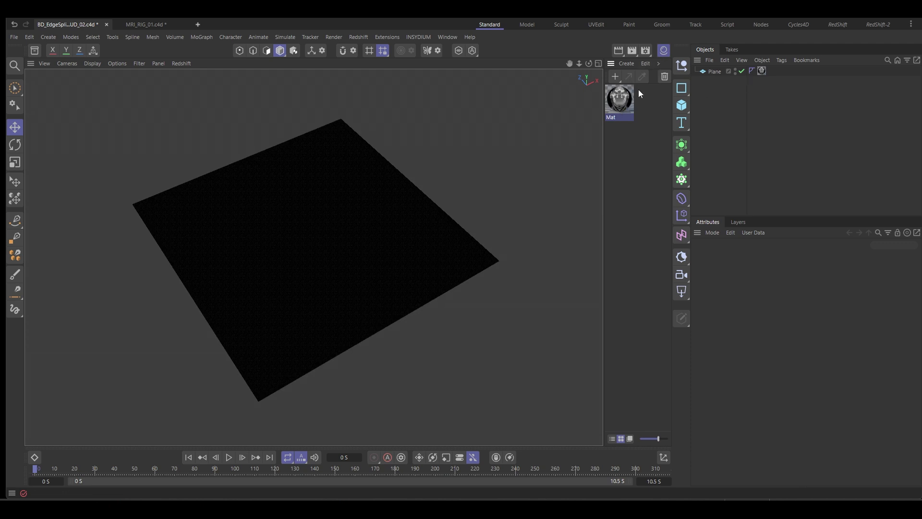
{"action": "left_click", "coordinate": [662, 50]}
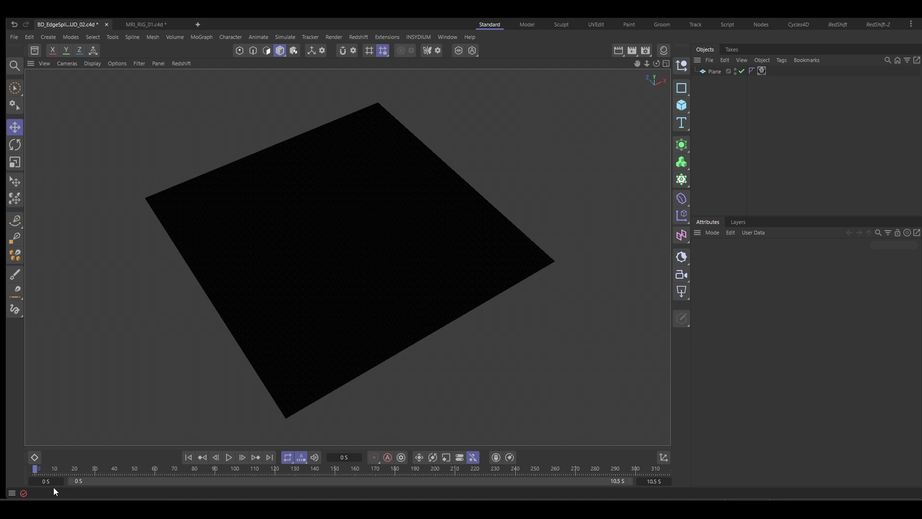
{"action": "left_click_drag", "start_coordinate": [72, 472], "coordinate": [411, 499]}
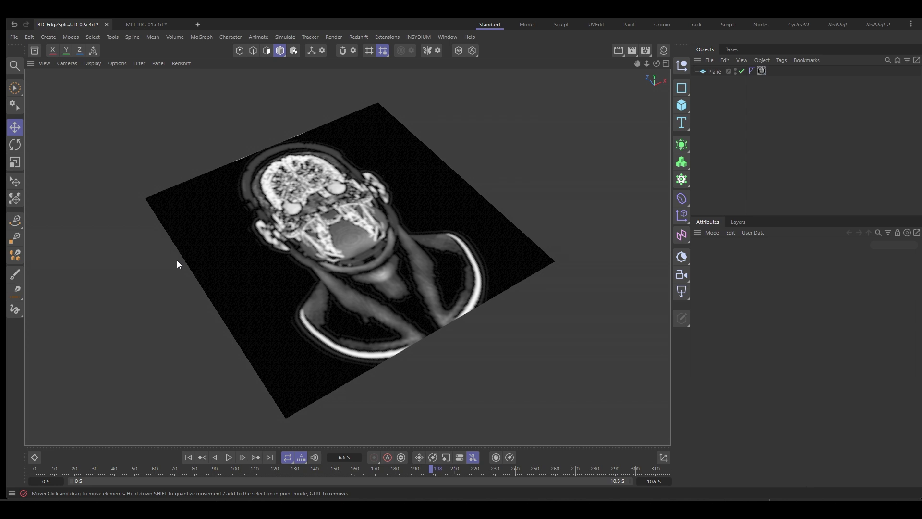
Step: Inspect the head and camera setup in MRI_RIG_01, return to the edge spline scene and scrub its animation to 6.667 s
{"action": "left_click", "coordinate": [143, 24]}
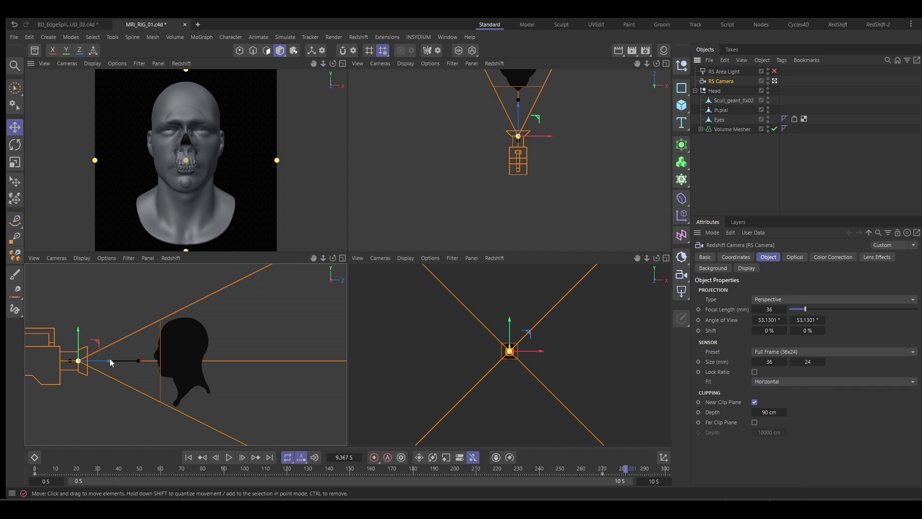
{"action": "mouse_move", "coordinate": [110, 358]}
{"action": "left_mouse_down"}
{"action": "mouse_move", "coordinate": [149, 361]}
{"action": "mouse_move", "coordinate": [113, 361]}
{"action": "left_mouse_up"}
{"action": "left_click", "coordinate": [63, 27]}
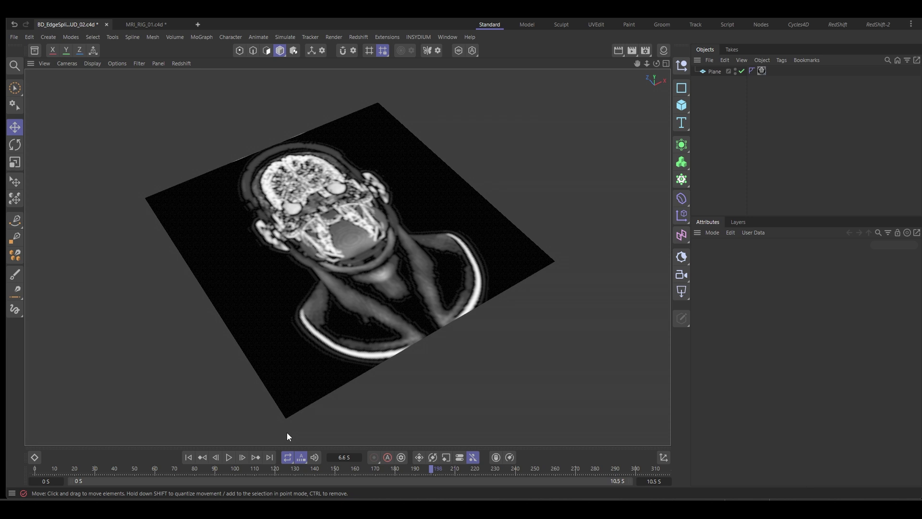
{"action": "left_click_drag", "start_coordinate": [325, 472], "coordinate": [435, 454]}
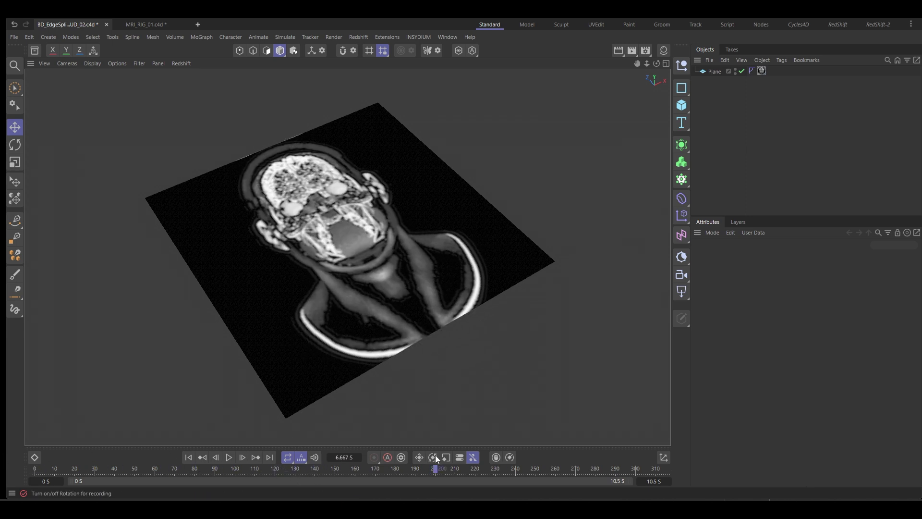
Step: Hide the textured Plane and add a new plane primitive to the scene
{"action": "left_click", "coordinate": [735, 71], "text": "ctrl"}
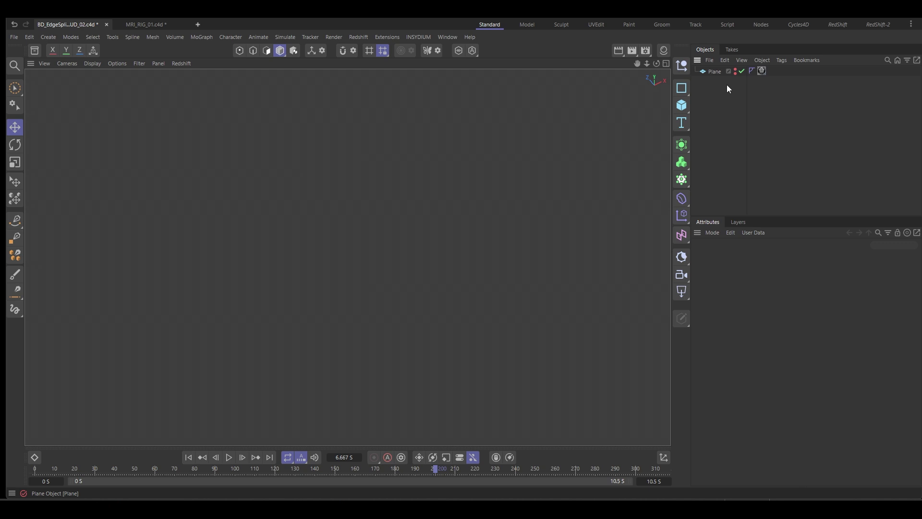
{"action": "left_click", "coordinate": [685, 109]}
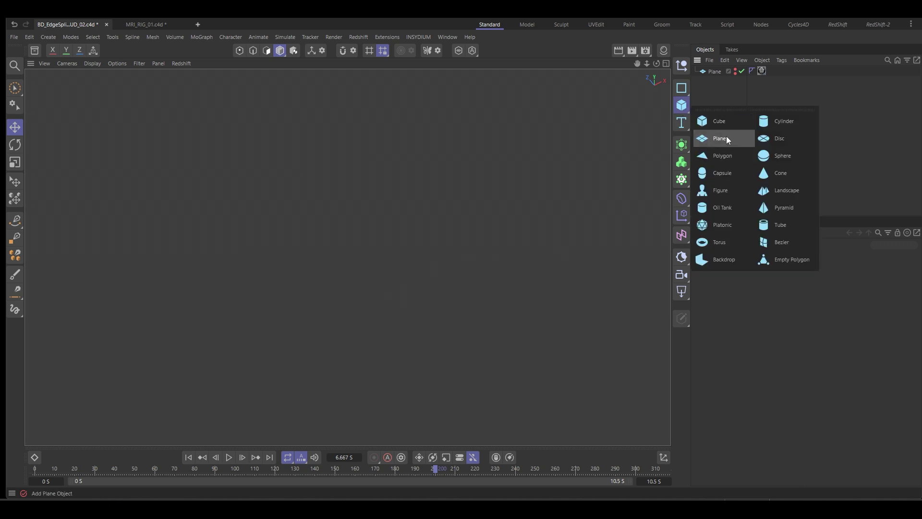
{"action": "left_click", "coordinate": [726, 136]}
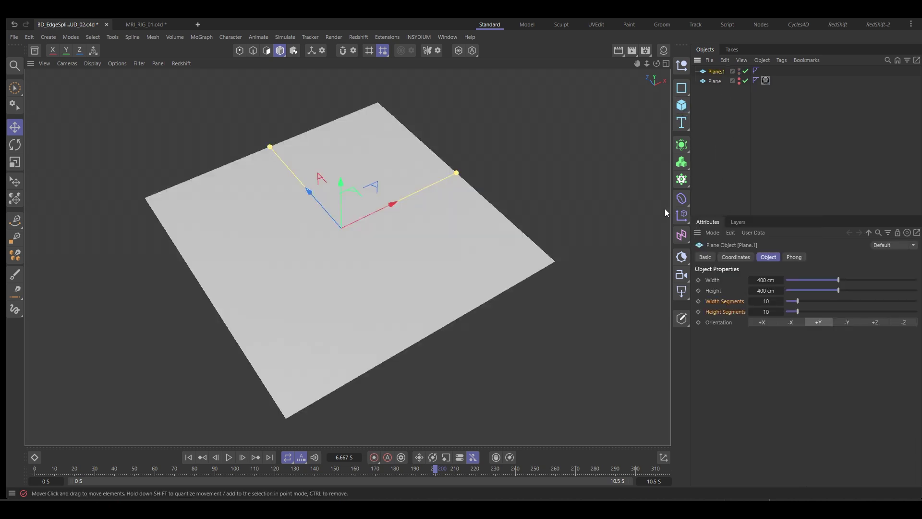
Step: Add an mtEdgeSpline object from MeshTools and make the new plane its child
{"action": "left_click", "coordinate": [419, 37]}
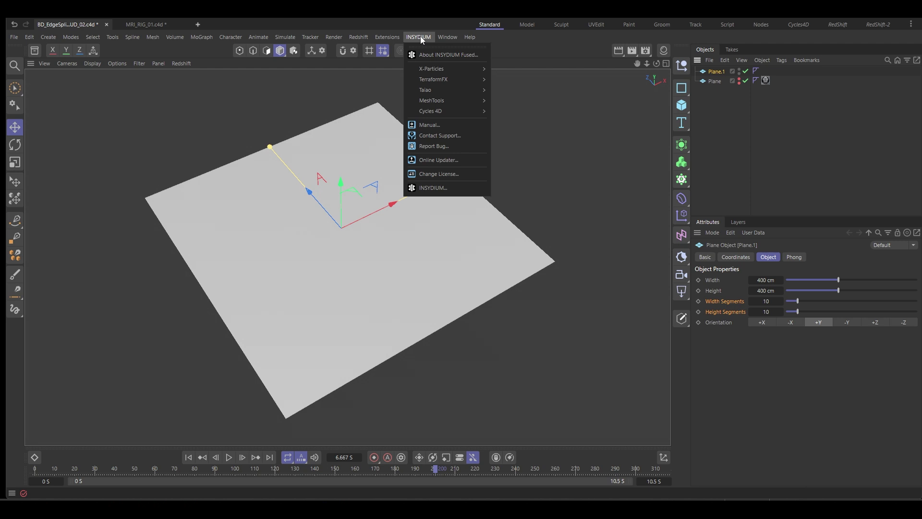
{"action": "mouse_move", "coordinate": [430, 100]}
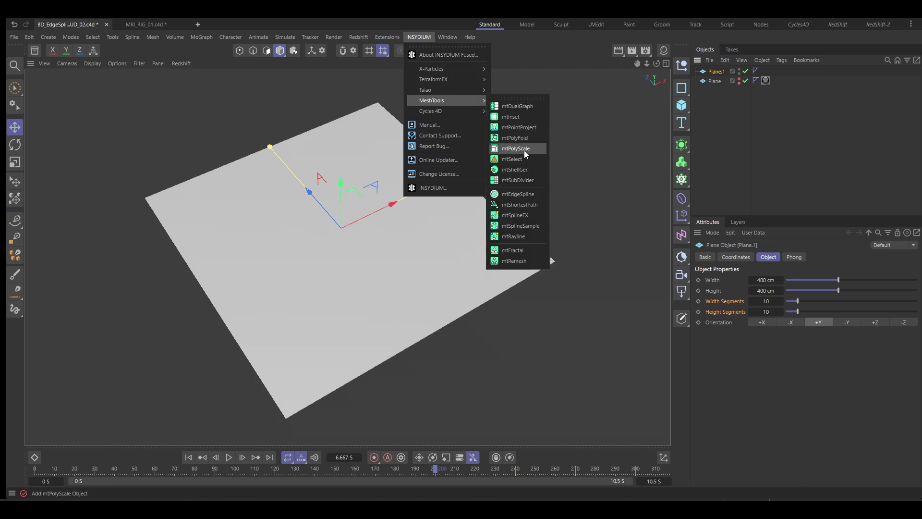
{"action": "left_click", "coordinate": [517, 194]}
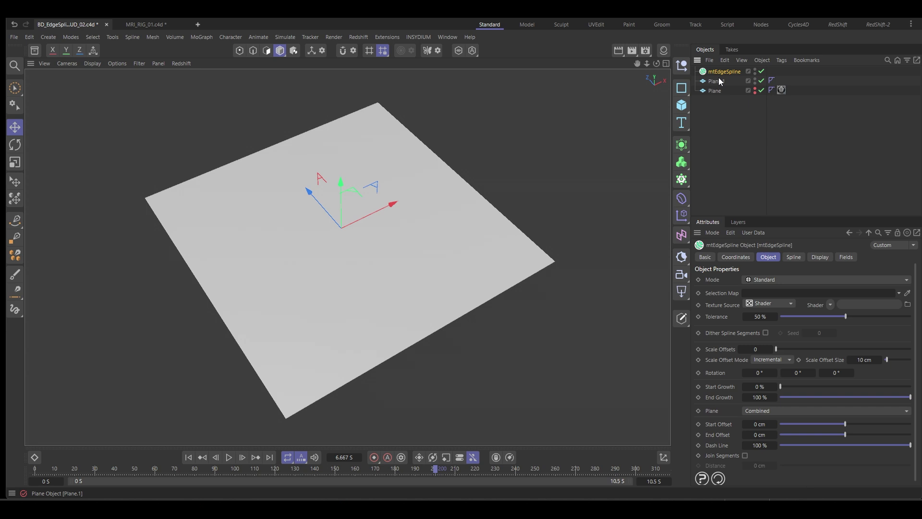
{"action": "left_click_drag", "start_coordinate": [717, 82], "coordinate": [725, 71]}
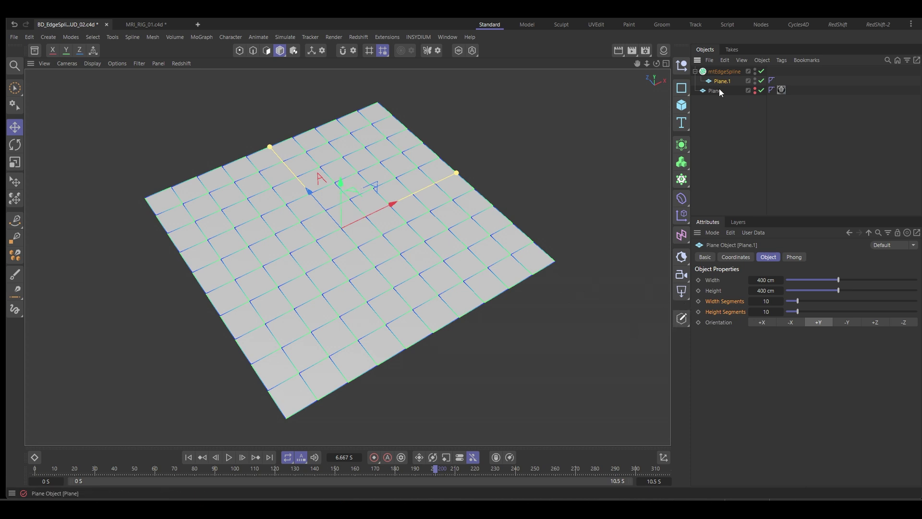
Step: Turn off the display gradient of the mtEdgeSpline so it uses the plain spline color
{"action": "left_click", "coordinate": [722, 72]}
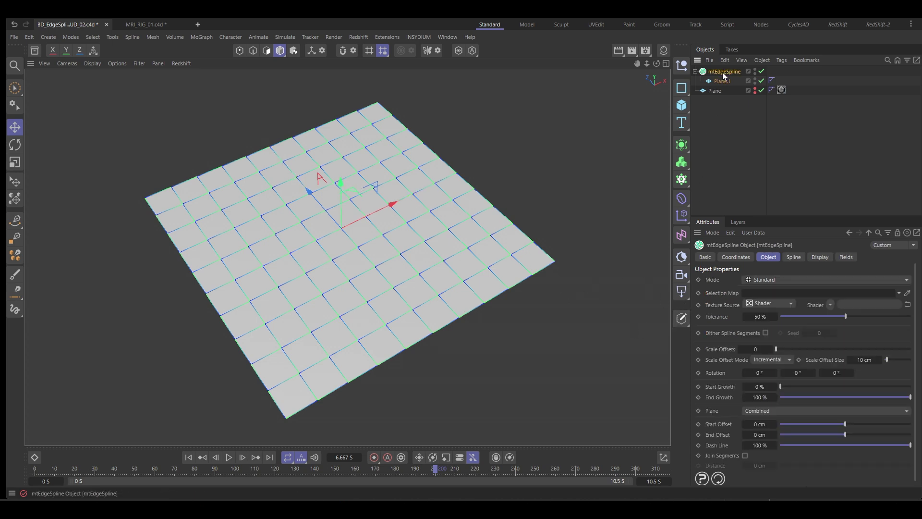
{"action": "left_click", "coordinate": [819, 257]}
{"action": "left_click", "coordinate": [749, 289]}
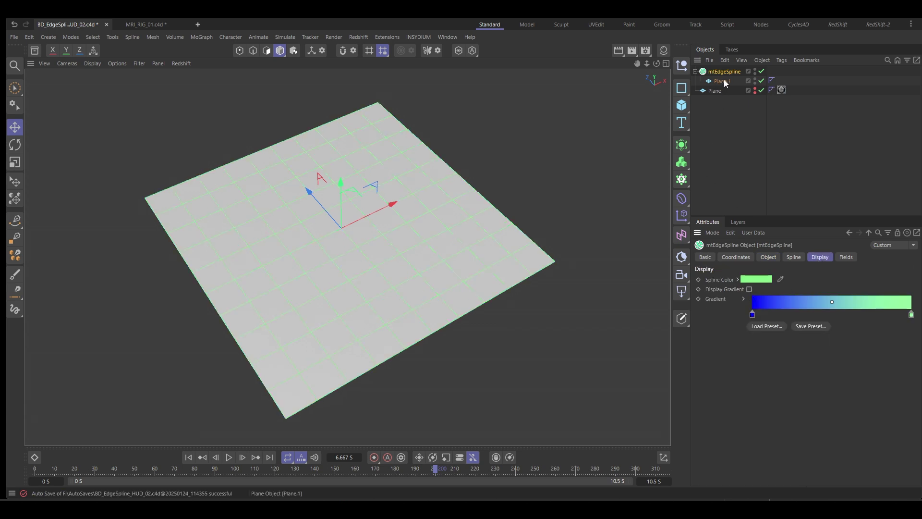
Step: Hide the mtEdgeSpline's child plane and set its width and height segments to 88
{"action": "left_click", "coordinate": [755, 81]}
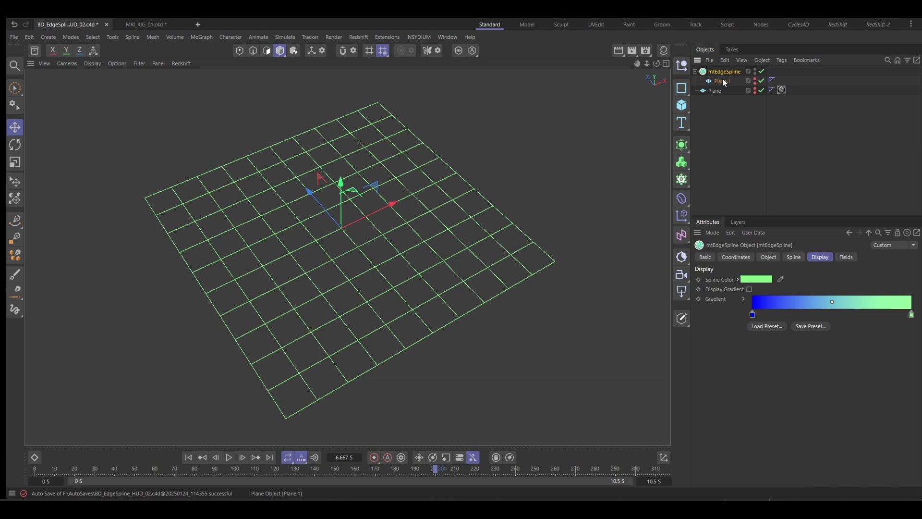
{"action": "left_click", "coordinate": [721, 80]}
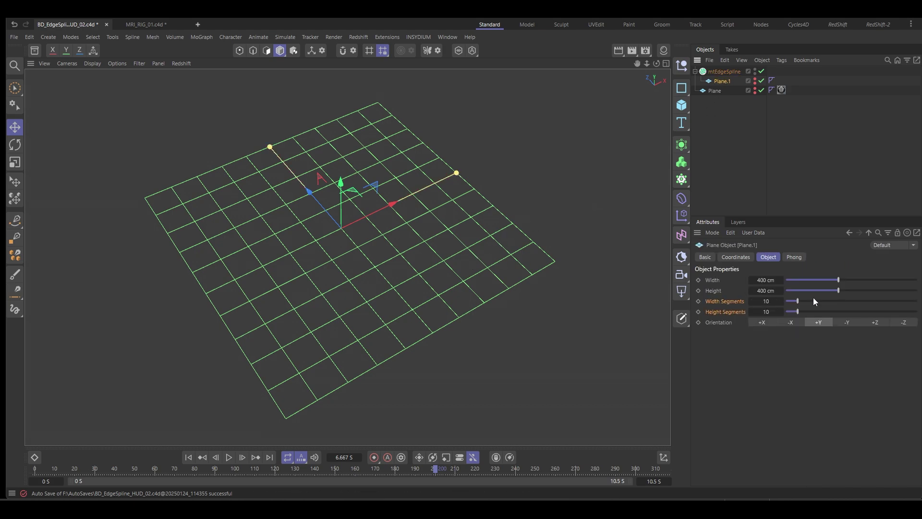
{"action": "left_click_drag", "start_coordinate": [814, 301], "coordinate": [900, 302]}
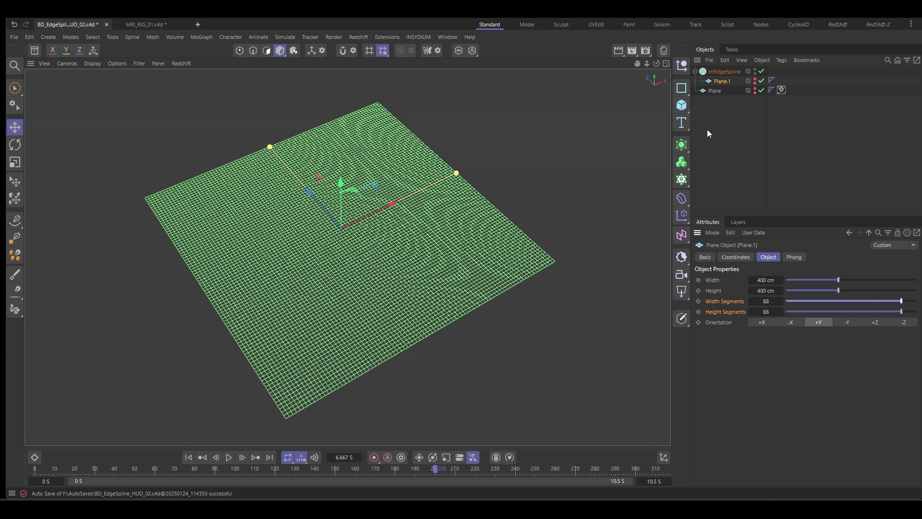
Step: Change the mtEdgeSpline's texture source to Texture Tag
{"action": "left_click", "coordinate": [718, 71]}
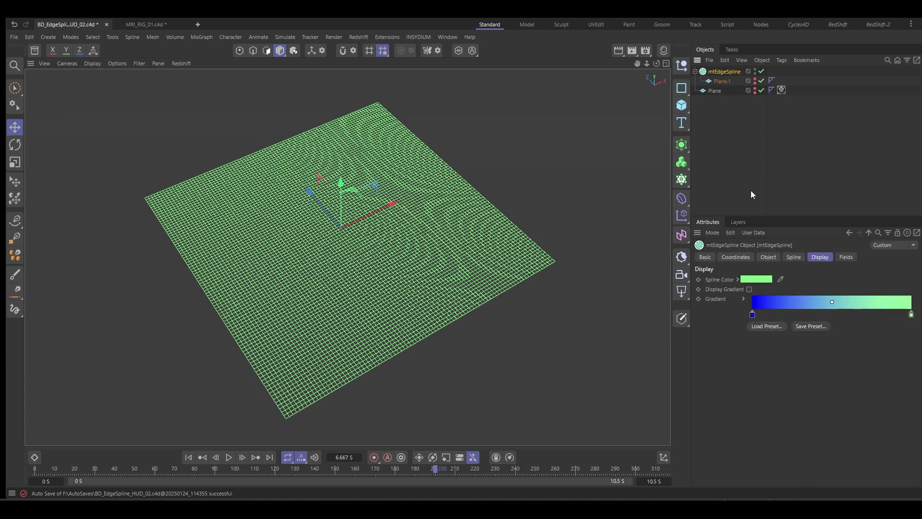
{"action": "left_click", "coordinate": [758, 256]}
{"action": "left_click_drag", "start_coordinate": [761, 216], "coordinate": [761, 145]}
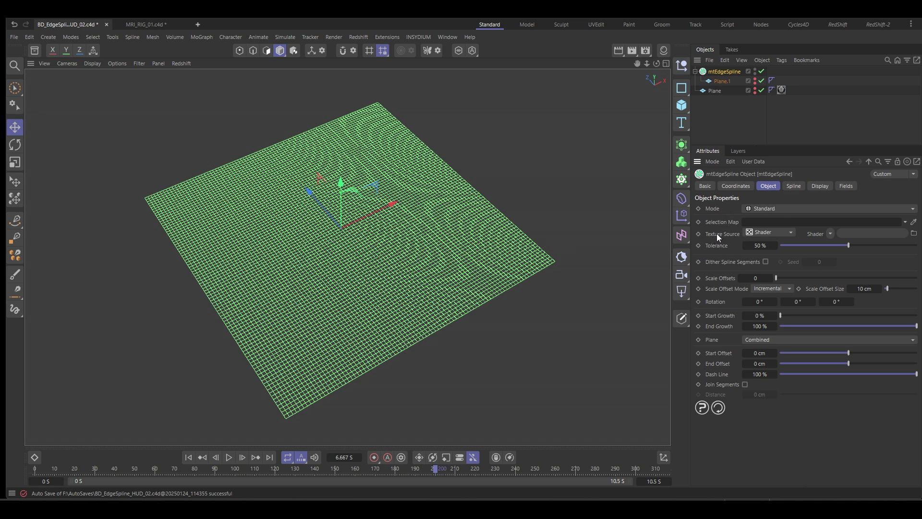
{"action": "left_click", "coordinate": [791, 232]}
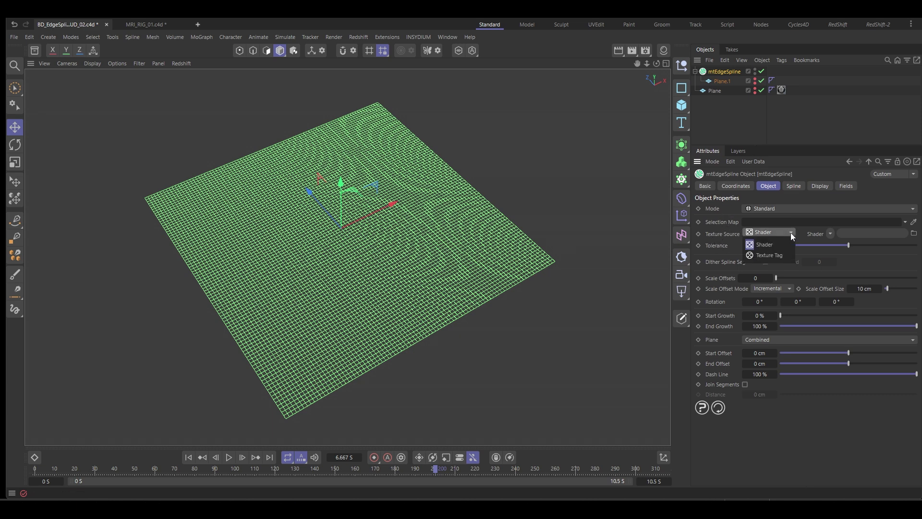
{"action": "left_click", "coordinate": [773, 258]}
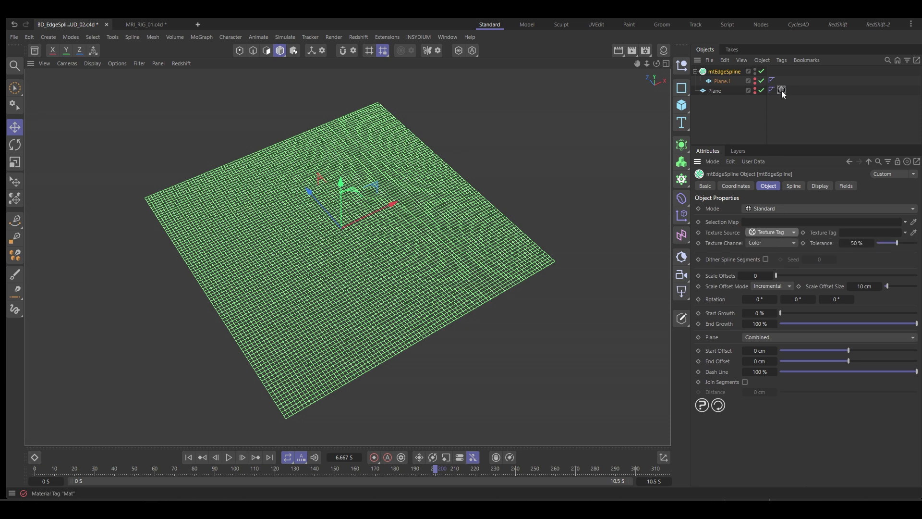
Step: Link the textured Plane's material tag as the mtEdgeSpline's texture tag and set the texture channel to Luminance
{"action": "left_click_drag", "start_coordinate": [852, 209], "coordinate": [861, 233]}
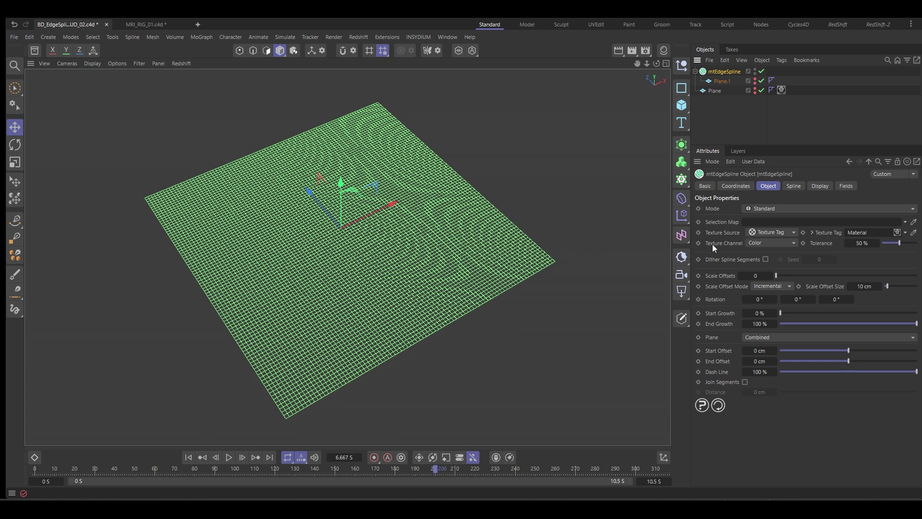
{"action": "left_click", "coordinate": [773, 244]}
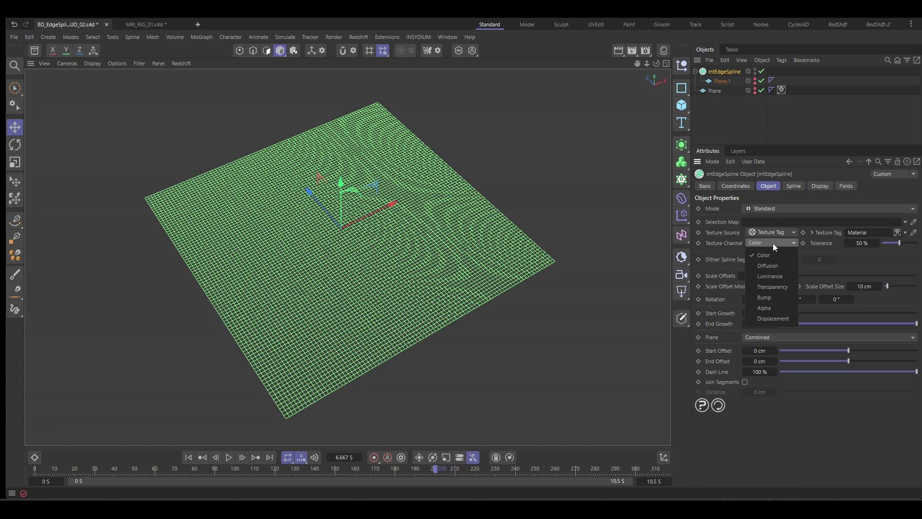
{"action": "left_click", "coordinate": [773, 277]}
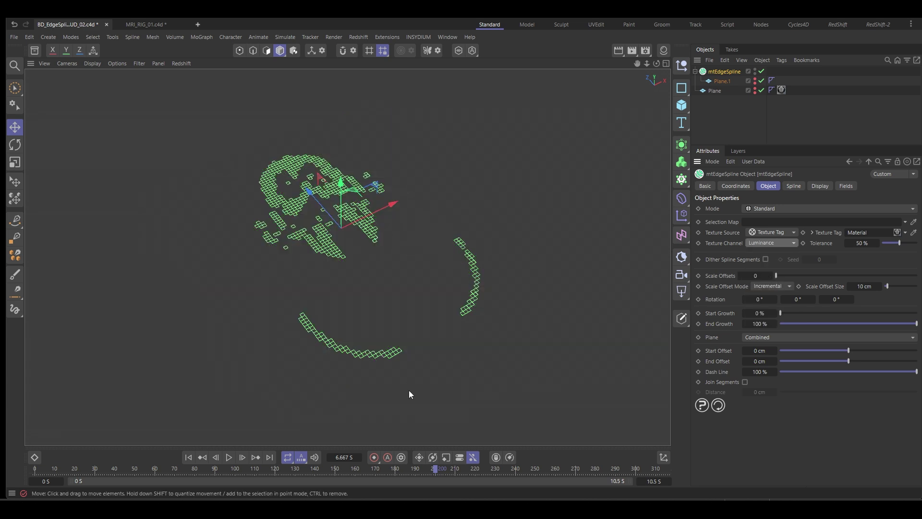
Step: Move the timeline to 6.6 s and lower the mtEdgeSpline's tolerance to 14.2 %
{"action": "left_click", "coordinate": [432, 469]}
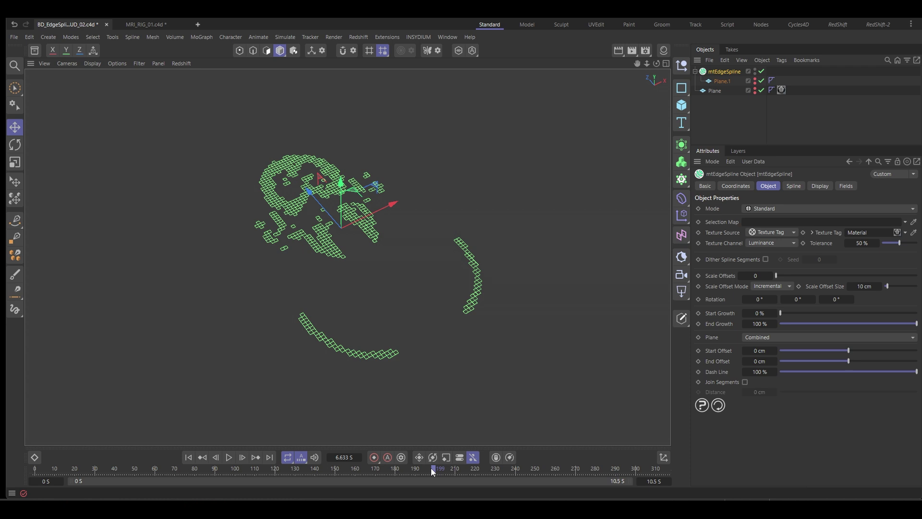
{"action": "mouse_move", "coordinate": [431, 468]}
{"action": "left_mouse_down"}
{"action": "mouse_move", "coordinate": [107, 478]}
{"action": "mouse_move", "coordinate": [508, 480]}
{"action": "mouse_move", "coordinate": [411, 479]}
{"action": "mouse_move", "coordinate": [431, 480]}
{"action": "left_mouse_up"}
{"action": "left_click_drag", "start_coordinate": [897, 244], "coordinate": [887, 244]}
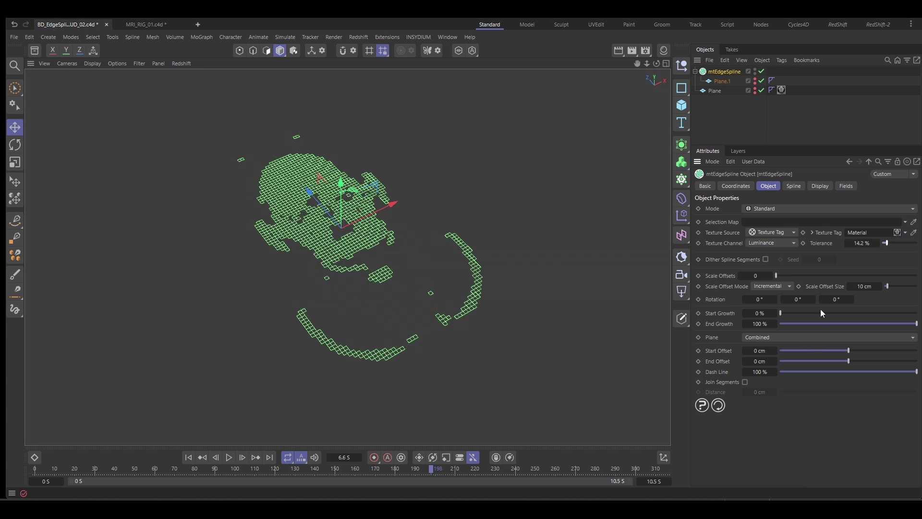
Step: Try out the mtEdgeSpline's End Growth and Scale Offsets settings
{"action": "mouse_move", "coordinate": [907, 326]}
{"action": "left_mouse_down"}
{"action": "mouse_move", "coordinate": [791, 324]}
{"action": "mouse_move", "coordinate": [918, 324]}
{"action": "left_mouse_up"}
{"action": "left_click_drag", "start_coordinate": [774, 275], "coordinate": [768, 275]}
Step: Compare the mtEdgeSpline's Plane directions by trying U, and set the Plane option to V
{"action": "left_click", "coordinate": [774, 336]}
{"action": "left_click", "coordinate": [771, 359]}
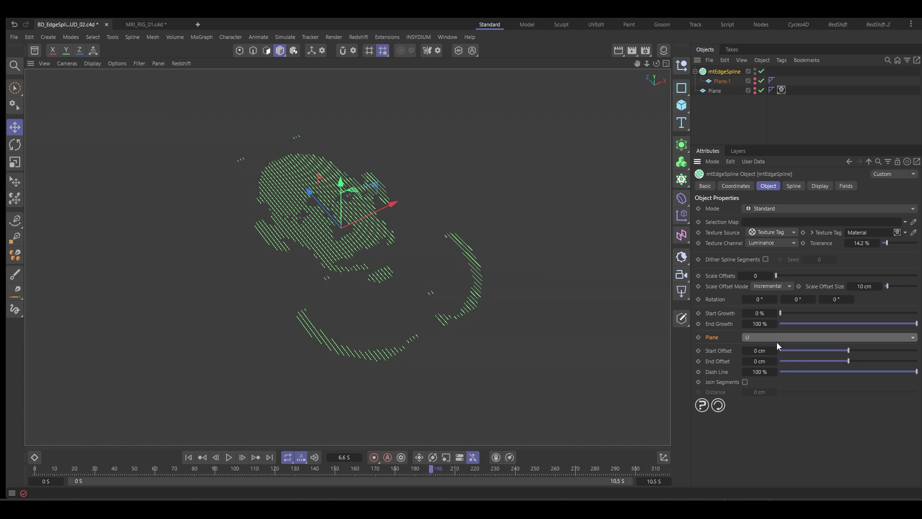
{"action": "left_click", "coordinate": [776, 337]}
{"action": "left_click", "coordinate": [774, 357]}
{"action": "left_click", "coordinate": [770, 339]}
{"action": "left_click", "coordinate": [765, 368]}
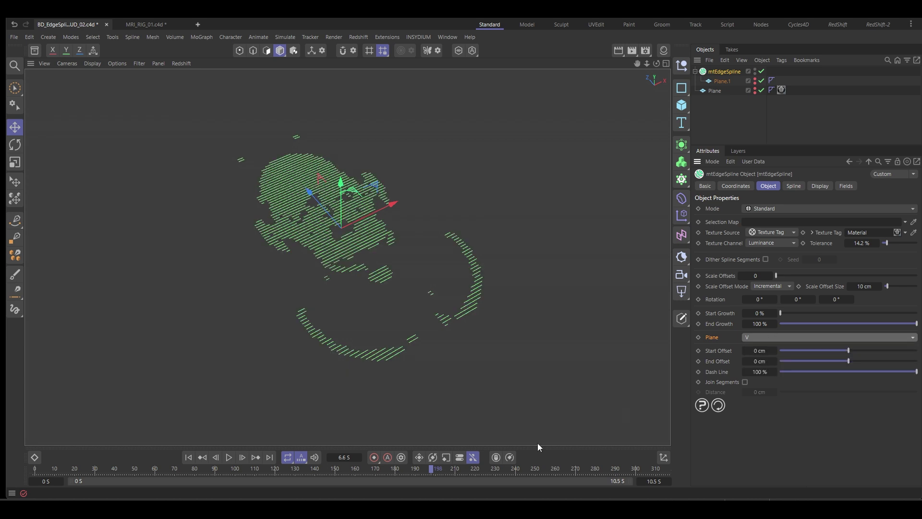
Step: Move the timeline to 5.167 s and set the mtEdgeSpline's start offset to 22.3 cm and end offset to -17.4 cm
{"action": "mouse_move", "coordinate": [433, 473]}
{"action": "left_mouse_down"}
{"action": "mouse_move", "coordinate": [292, 467]}
{"action": "mouse_move", "coordinate": [345, 468]}
{"action": "left_mouse_up"}
{"action": "mouse_move", "coordinate": [364, 324]}
{"action": "left_mouse_down", "text": "alt"}
{"action": "mouse_move", "coordinate": [462, 319]}
{"action": "mouse_move", "coordinate": [387, 331]}
{"action": "mouse_move", "coordinate": [506, 361]}
{"action": "mouse_move", "coordinate": [414, 327]}
{"action": "left_mouse_up", "text": "alt"}
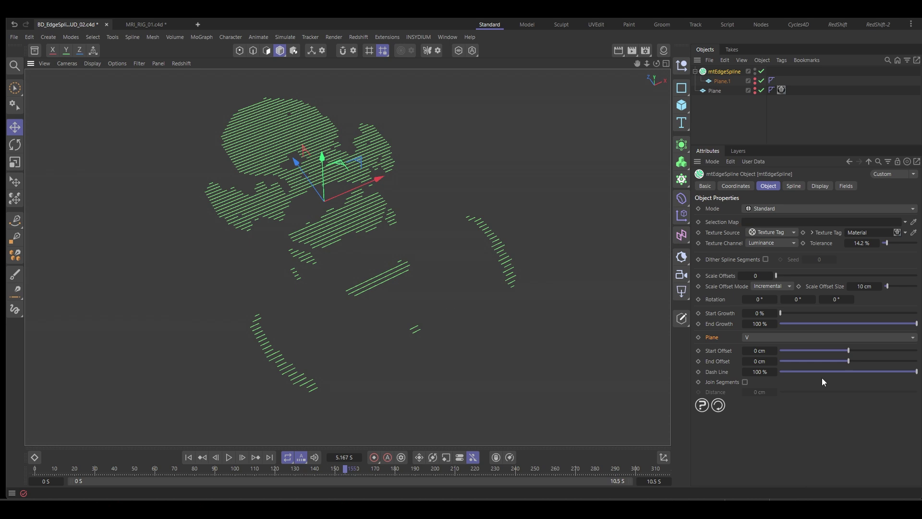
{"action": "mouse_move", "coordinate": [849, 362]}
{"action": "left_mouse_down"}
{"action": "mouse_move", "coordinate": [838, 360]}
{"action": "mouse_move", "coordinate": [863, 356]}
{"action": "left_mouse_up"}
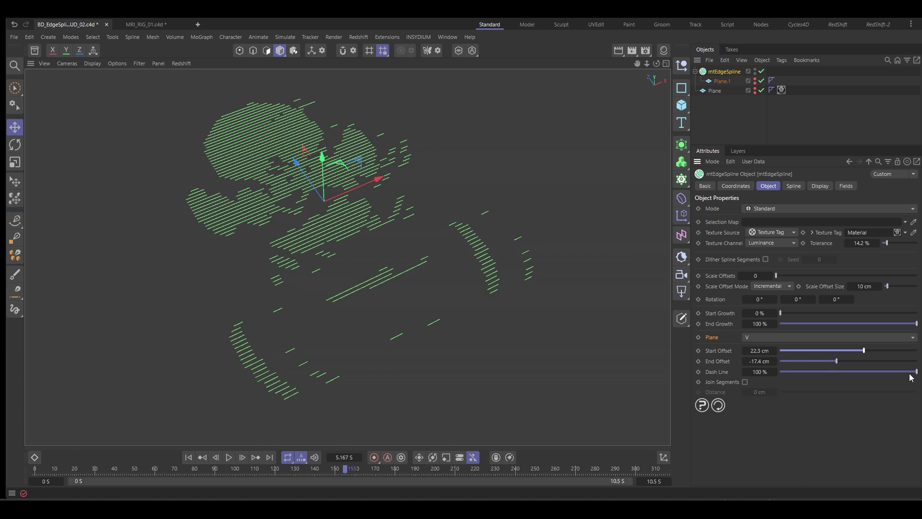
Step: Try a Dash Line value of 50 % on the mtEdgeSpline and undo it
{"action": "left_click_drag", "start_coordinate": [910, 374], "coordinate": [715, 380]}
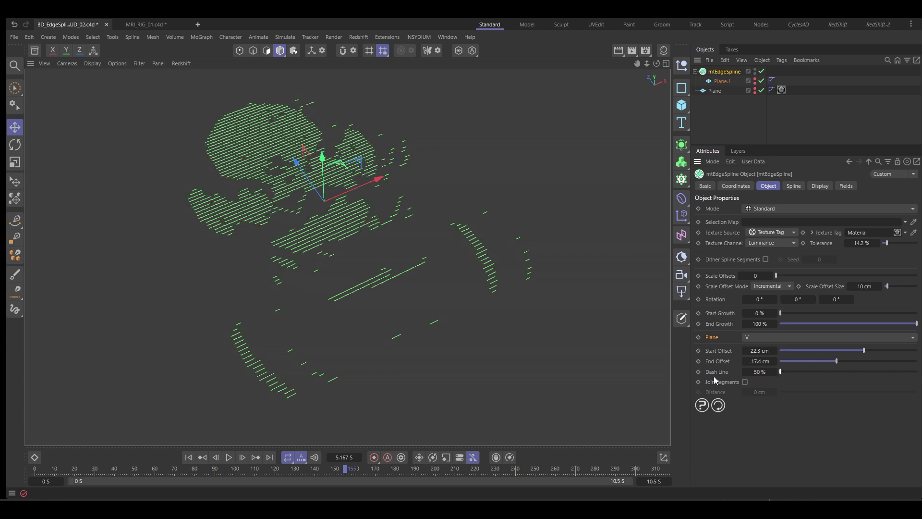
{"action": "key", "text": "ctrl+z"}
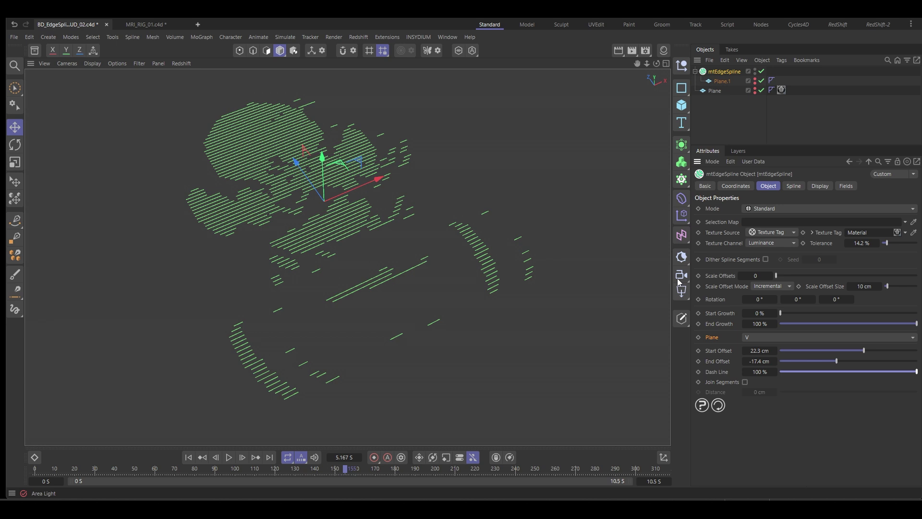
{"action": "scroll", "coordinate": [590, 285], "scroll_direction": "down", "scroll_amount": 2}
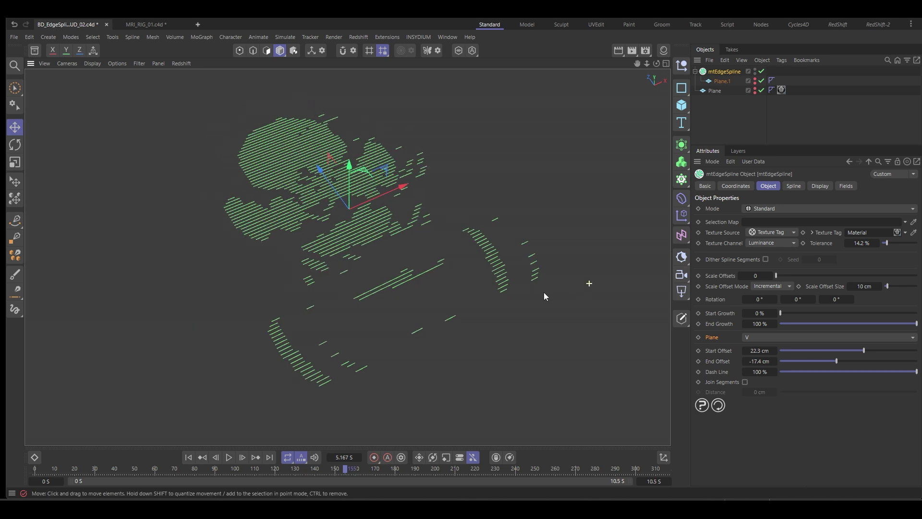
Step: Move the timeline to 6.567 s and duplicate the mtEdgeSpline with its plane, placing the copy about 18.9 cm below the original
{"action": "left_click_drag", "start_coordinate": [544, 292], "coordinate": [514, 304], "text": "alt"}
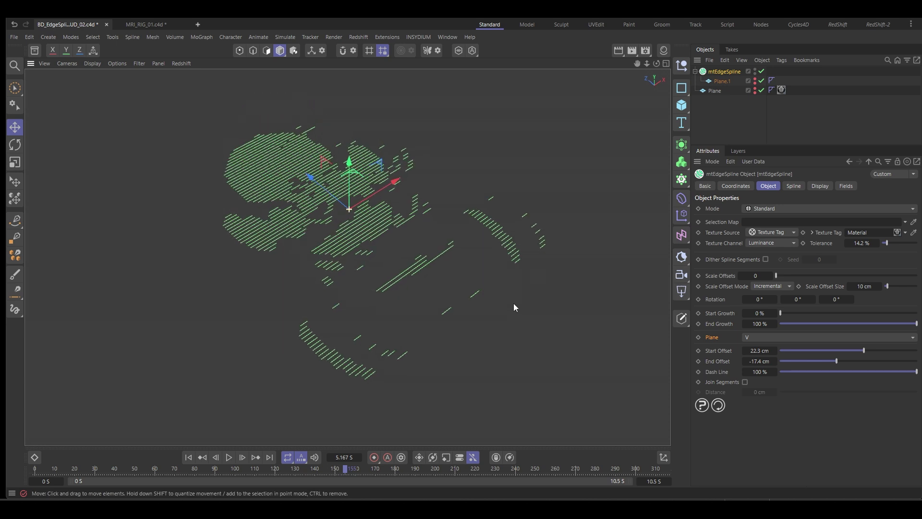
{"action": "left_click_drag", "start_coordinate": [348, 473], "coordinate": [429, 470]}
{"action": "left_click", "coordinate": [707, 108]}
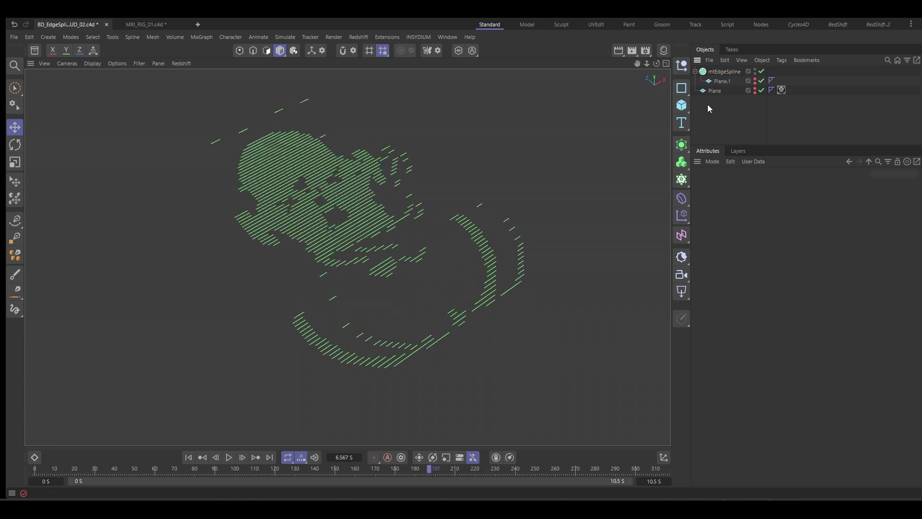
{"action": "left_click", "coordinate": [695, 71]}
{"action": "left_click_drag", "start_coordinate": [714, 81], "coordinate": [718, 77]}
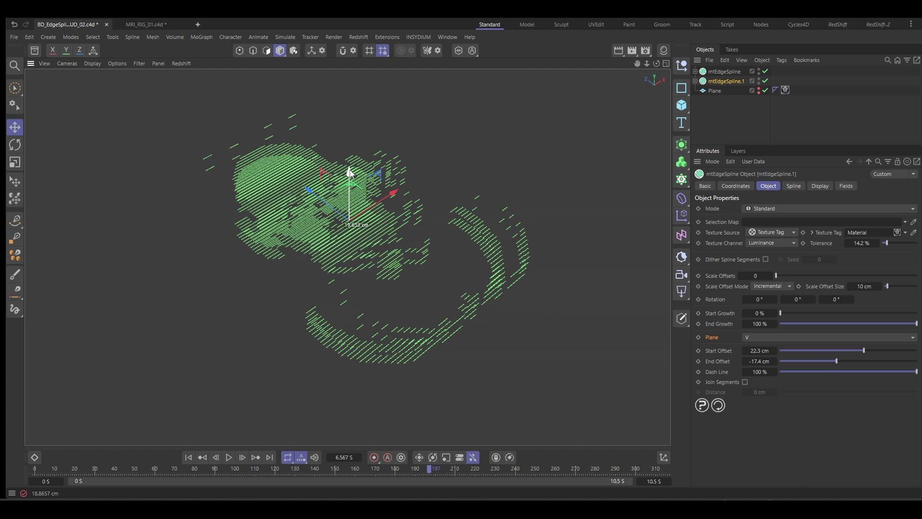
Step: Scale up the plane inside the duplicated mtEdgeSpline to about 460 by 460 cm
{"action": "left_click", "coordinate": [696, 81]}
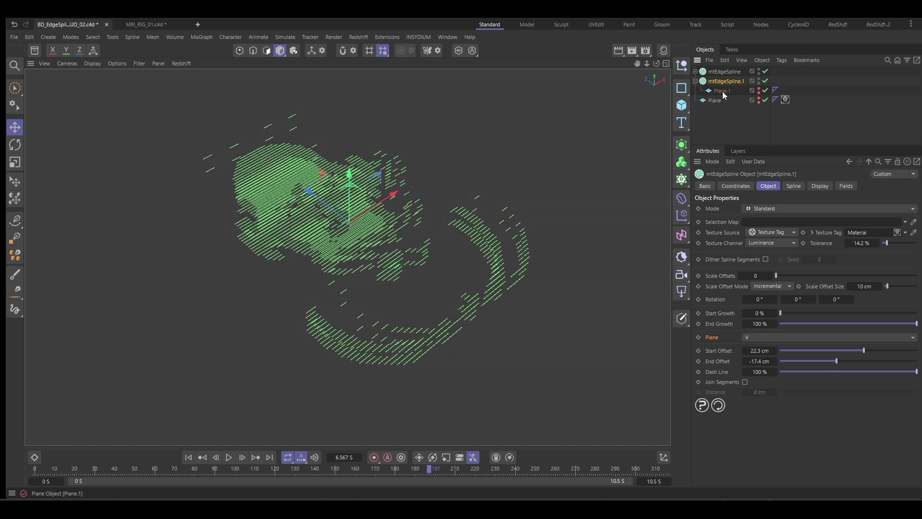
{"action": "left_click", "coordinate": [721, 90]}
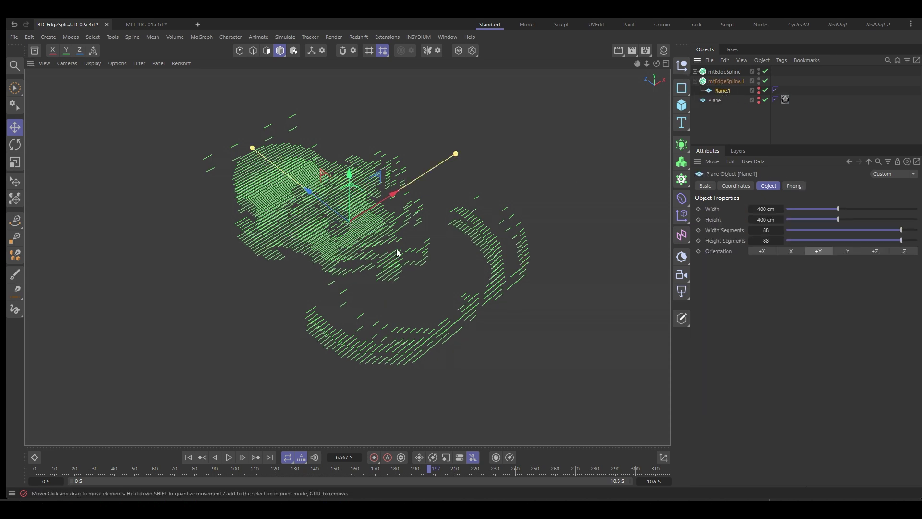
{"action": "key", "text": "t"}
{"action": "left_click_drag", "start_coordinate": [396, 252], "coordinate": [460, 241]}
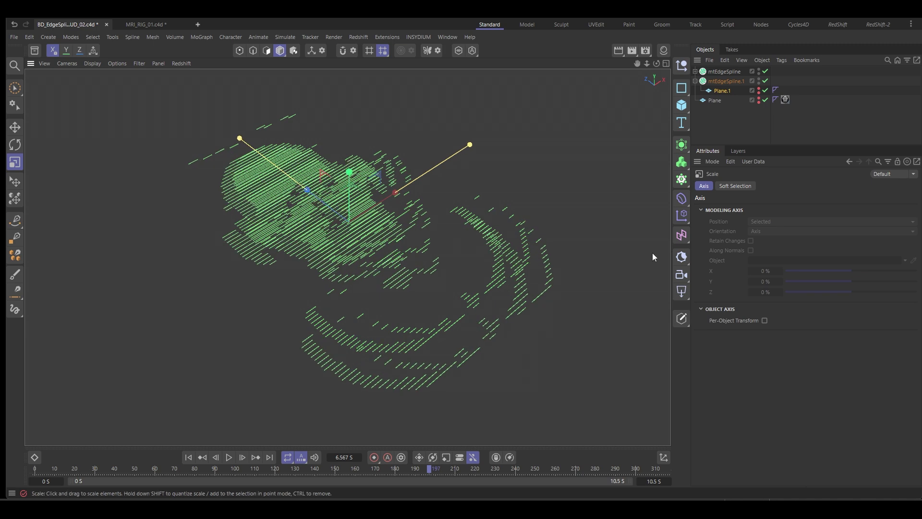
Step: Change the display color of mtEdgeSpline.1 to blue with RGB 75, 179, 253
{"action": "left_click", "coordinate": [725, 81]}
{"action": "left_click", "coordinate": [705, 186]}
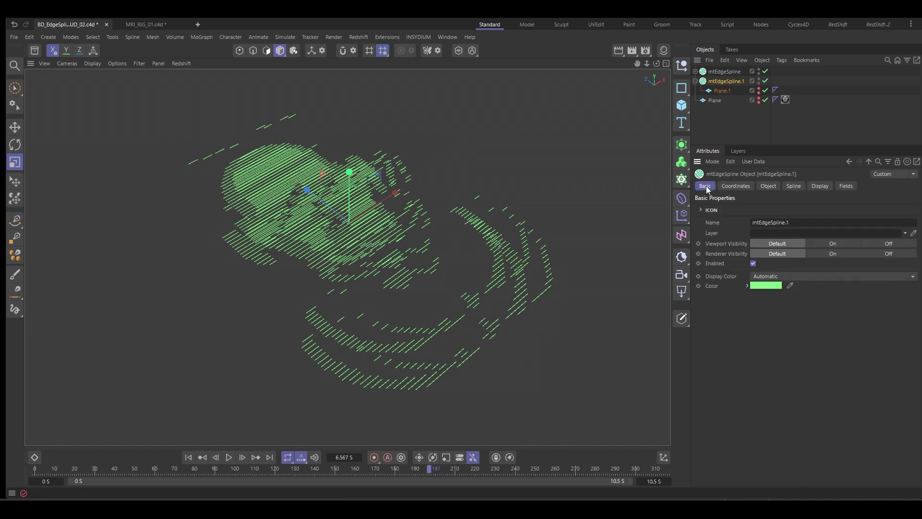
{"action": "left_click", "coordinate": [760, 285]}
{"action": "mouse_move", "coordinate": [829, 377]}
{"action": "left_mouse_down"}
{"action": "mouse_move", "coordinate": [842, 377]}
{"action": "mouse_move", "coordinate": [831, 377]}
{"action": "left_mouse_up"}
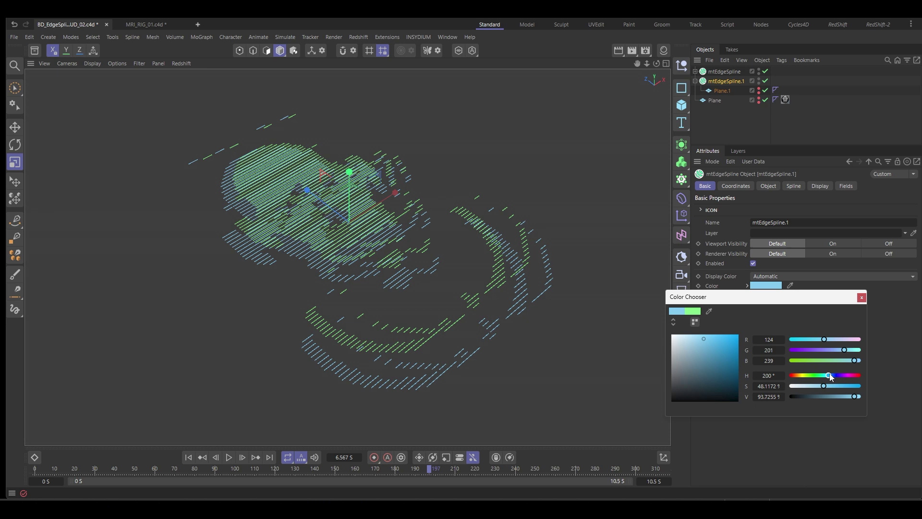
{"action": "left_click_drag", "start_coordinate": [730, 353], "coordinate": [718, 335]}
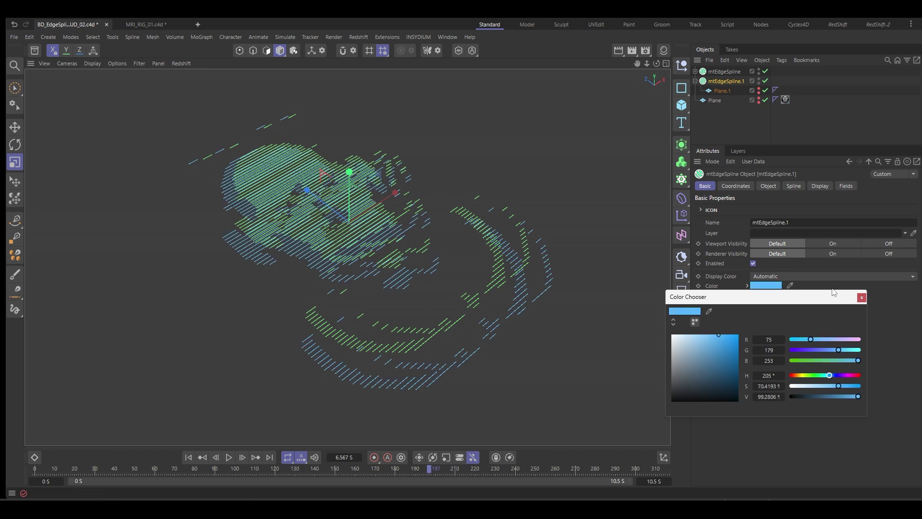
{"action": "left_click", "coordinate": [861, 297]}
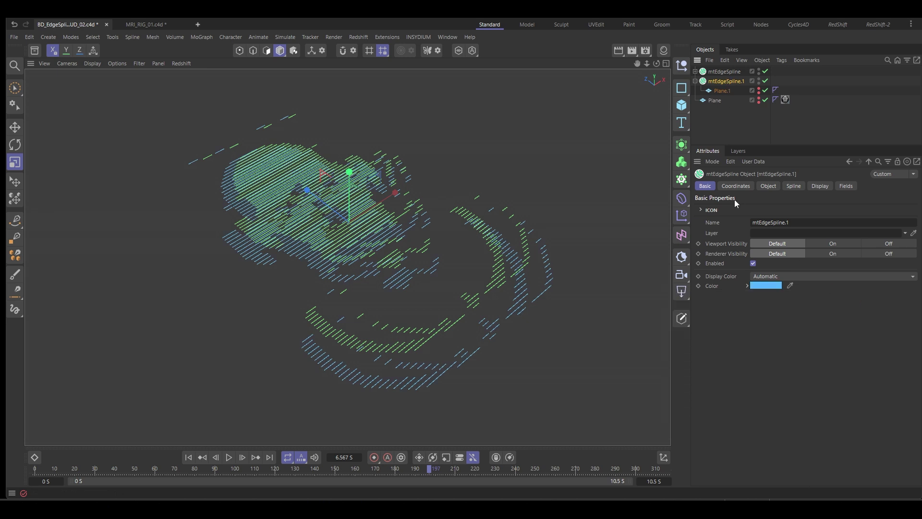
Step: Set the width and height segments of the plane inside mtEdgeSpline.1 to 56
{"action": "left_click", "coordinate": [773, 188]}
{"action": "double_click", "coordinate": [770, 238]}
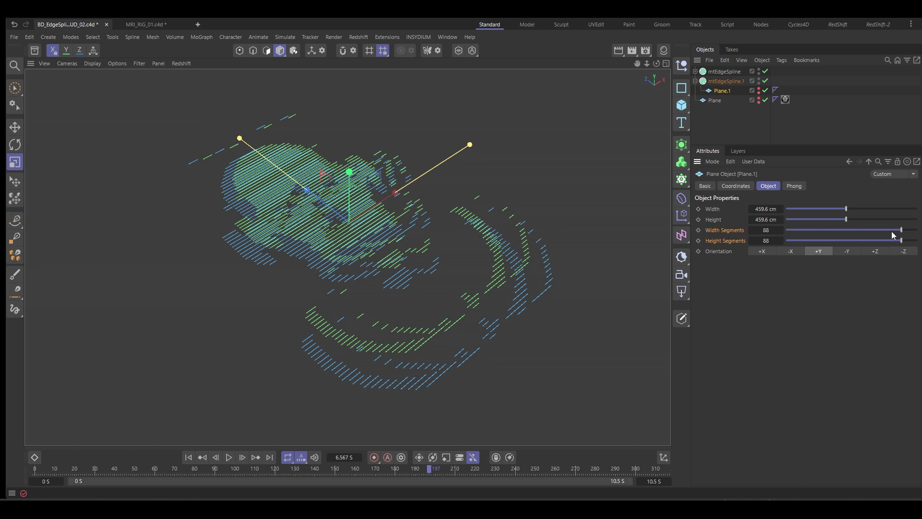
{"action": "left_click_drag", "start_coordinate": [893, 234], "coordinate": [860, 239]}
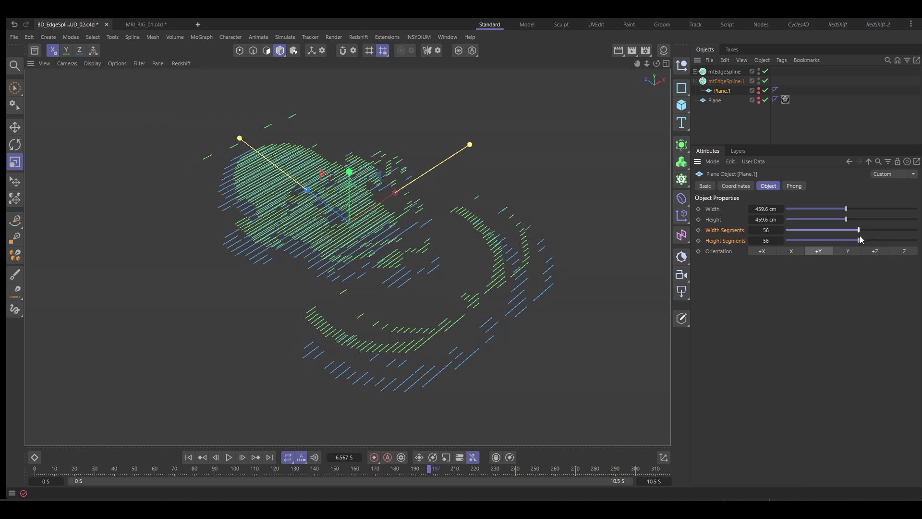
Step: Set the Plane option of mtEdgeSpline.1 to Combined and reset its start and end offsets to 0 cm
{"action": "left_click", "coordinate": [725, 81]}
{"action": "left_click", "coordinate": [764, 338]}
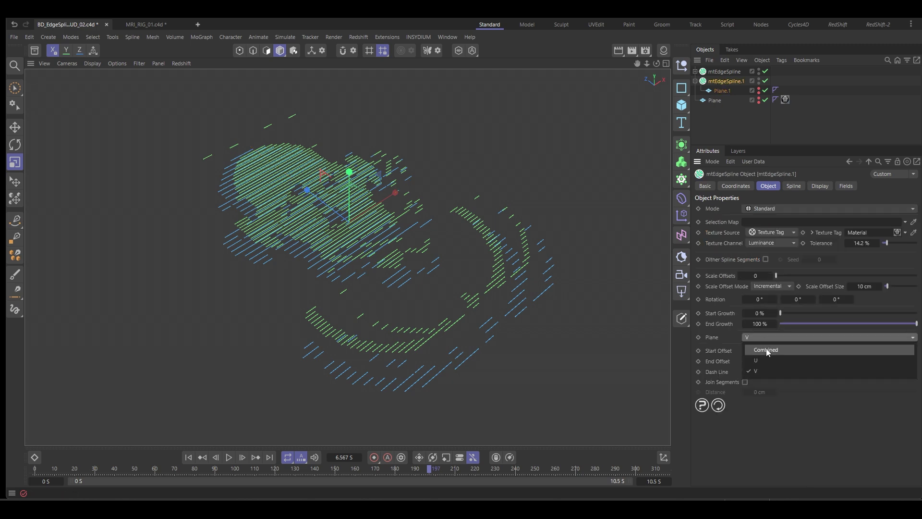
{"action": "left_click", "coordinate": [765, 350]}
{"action": "left_click_drag", "start_coordinate": [765, 350], "coordinate": [769, 354]}
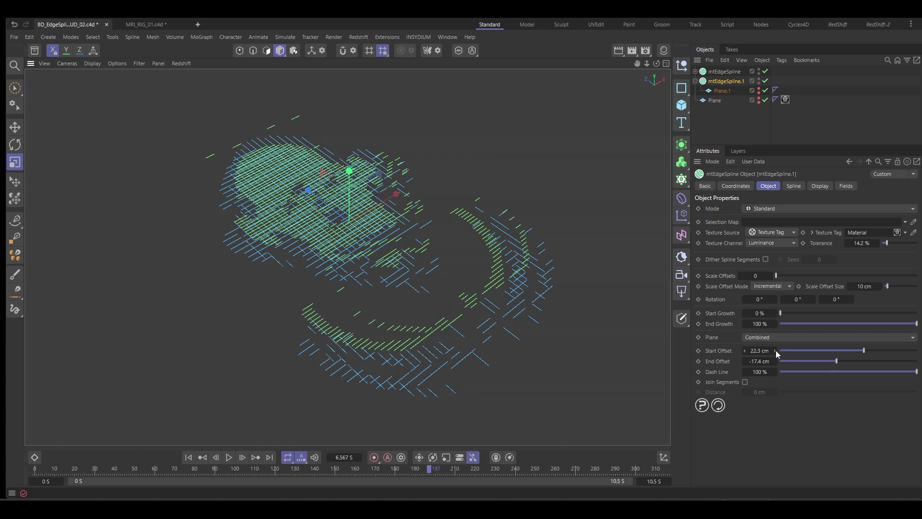
{"action": "right_click", "coordinate": [775, 350]}
{"action": "right_click", "coordinate": [775, 361]}
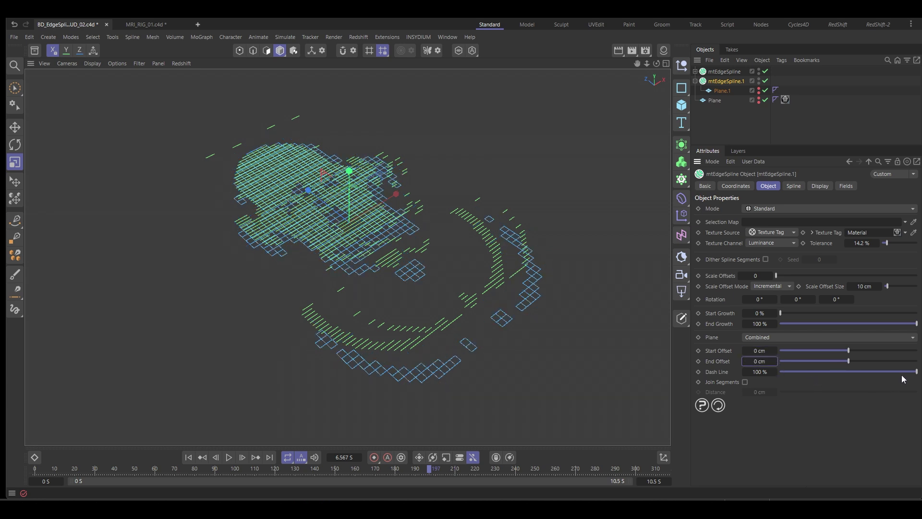
Step: Give mtEdgeSpline.1 a 64 % dash line, 9.8 cm start offset, 18.1 cm end offset and 35.8 % tolerance, and check it at 5.533 s
{"action": "left_click_drag", "start_coordinate": [913, 372], "coordinate": [879, 371]}
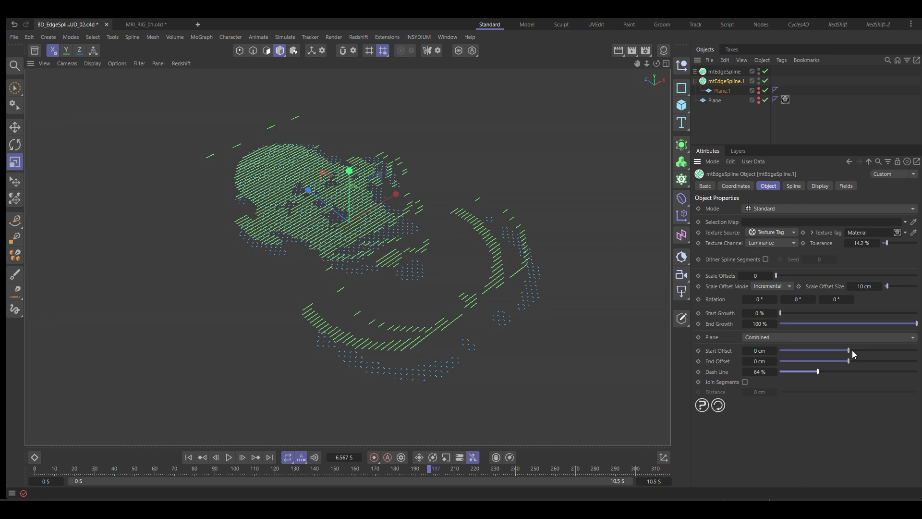
{"action": "left_click_drag", "start_coordinate": [852, 352], "coordinate": [858, 360]}
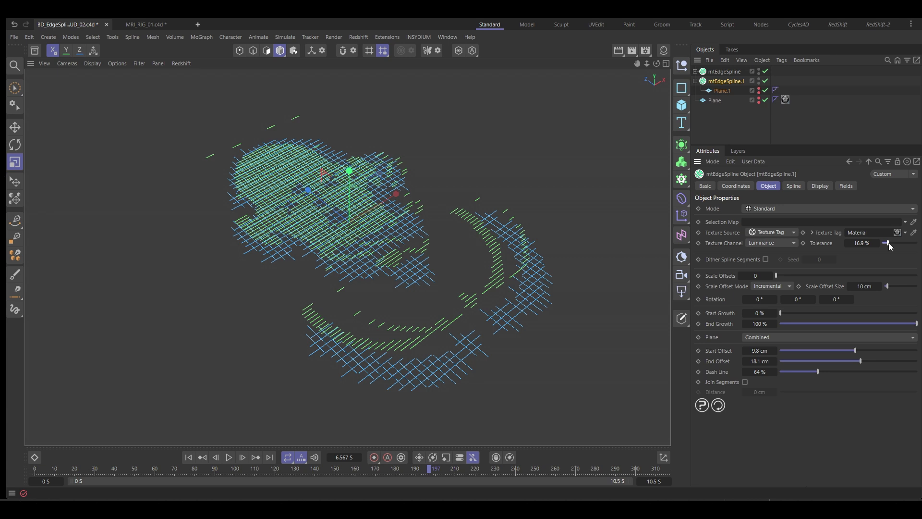
{"action": "left_click_drag", "start_coordinate": [889, 246], "coordinate": [893, 244]}
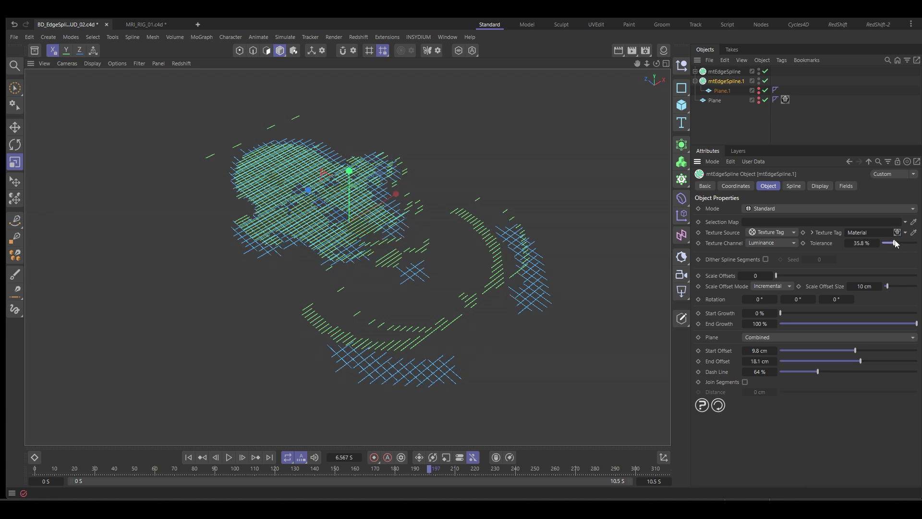
{"action": "left_click_drag", "start_coordinate": [263, 470], "coordinate": [367, 469]}
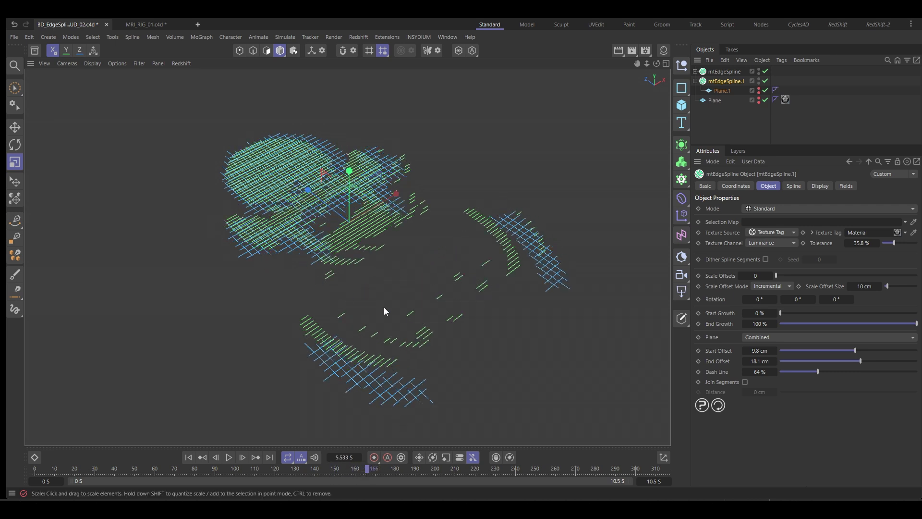
Step: Duplicate the original green mtEdgeSpline and move the copy straight up above the other layers
{"action": "left_click", "coordinate": [695, 82]}
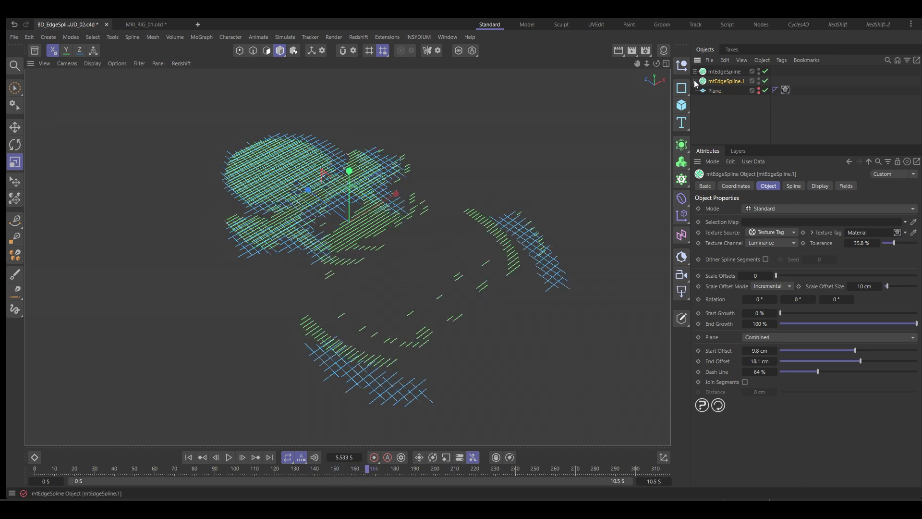
{"action": "left_click", "coordinate": [726, 72]}
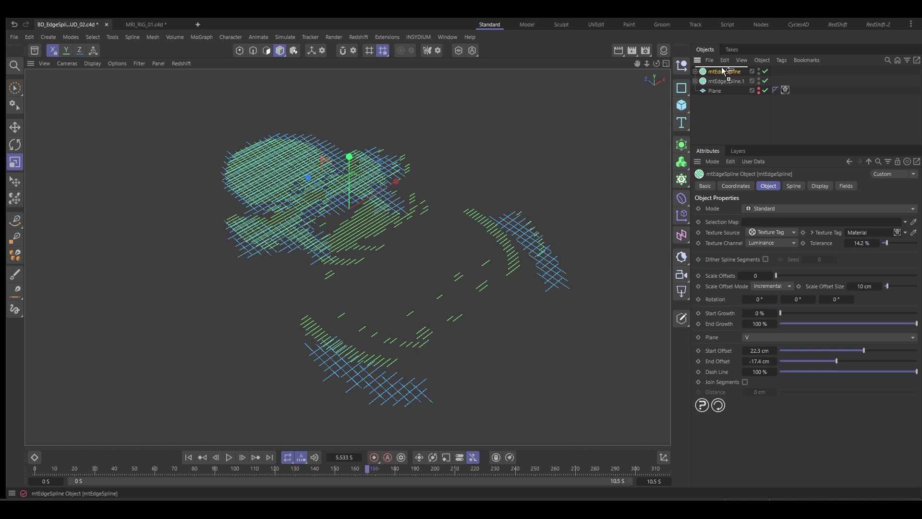
{"action": "key", "text": "ctrl+c"}
{"action": "key", "text": "ctrl+v"}
{"action": "key", "text": "e"}
{"action": "left_click_drag", "start_coordinate": [356, 172], "coordinate": [350, 142]}
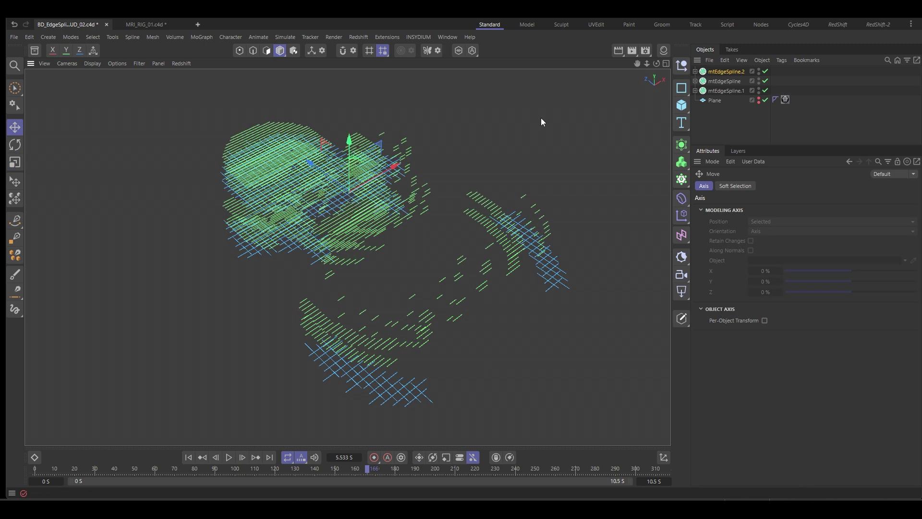
Step: Scale down the plane inside mtEdgeSpline.2 slightly
{"action": "left_click", "coordinate": [695, 71]}
{"action": "left_click", "coordinate": [722, 81]}
{"action": "key", "text": "t"}
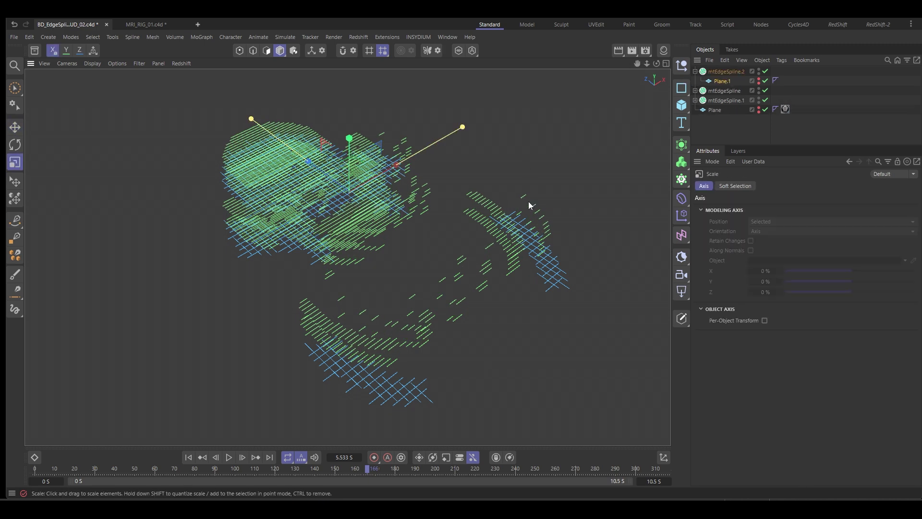
{"action": "left_click_drag", "start_coordinate": [531, 201], "coordinate": [507, 211]}
Step: Change the display color of mtEdgeSpline.2 to pink with RGB 246, 81, 136
{"action": "left_click", "coordinate": [719, 72]}
{"action": "left_click", "coordinate": [704, 186]}
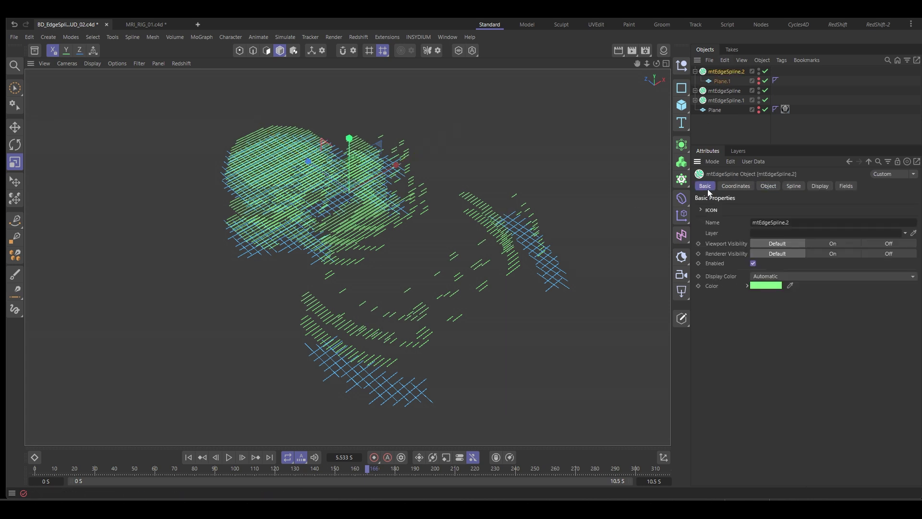
{"action": "left_click", "coordinate": [764, 286]}
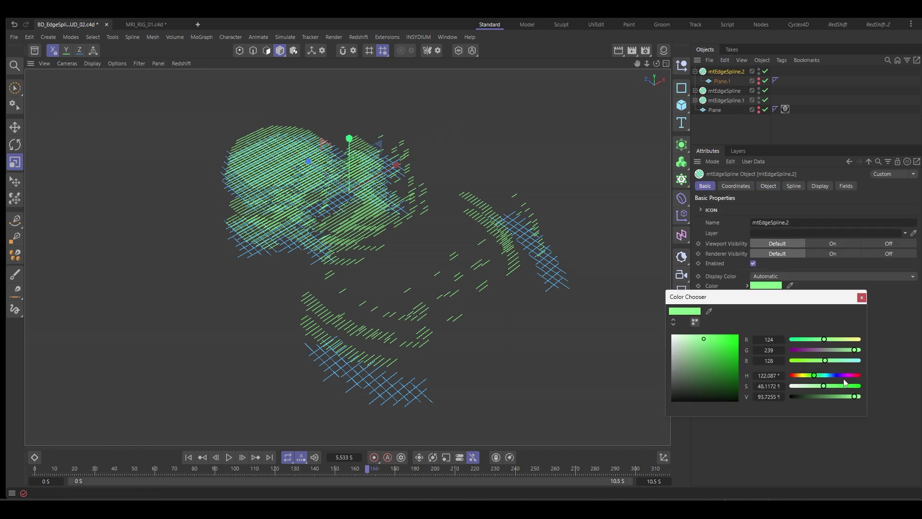
{"action": "left_click_drag", "start_coordinate": [845, 377], "coordinate": [853, 376]}
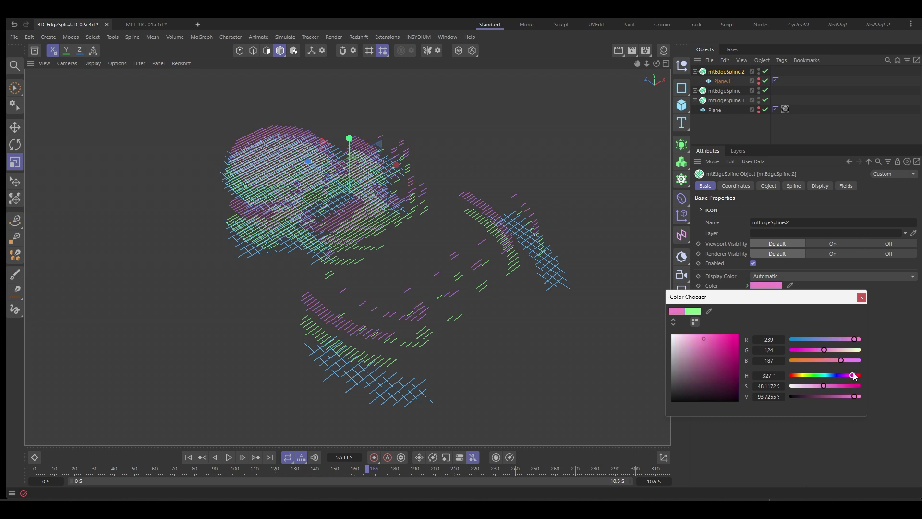
{"action": "left_click_drag", "start_coordinate": [710, 338], "coordinate": [715, 337]}
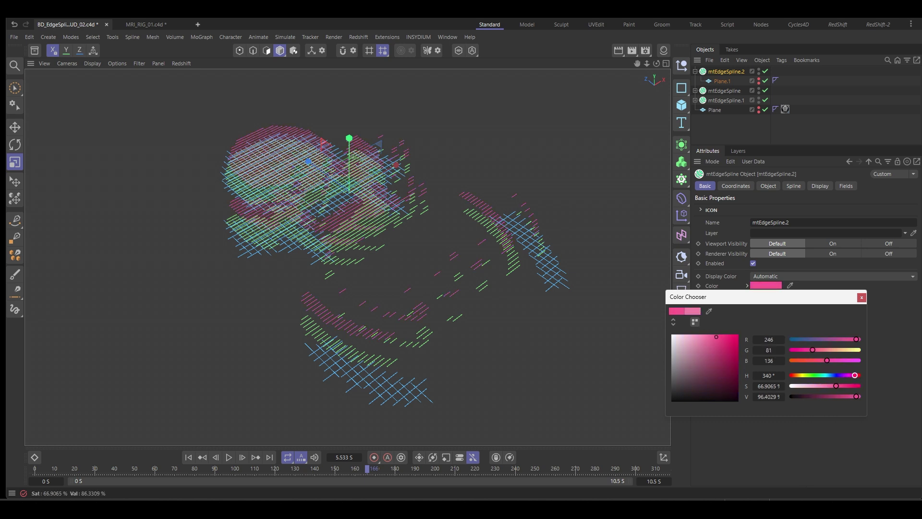
{"action": "left_click", "coordinate": [862, 298]}
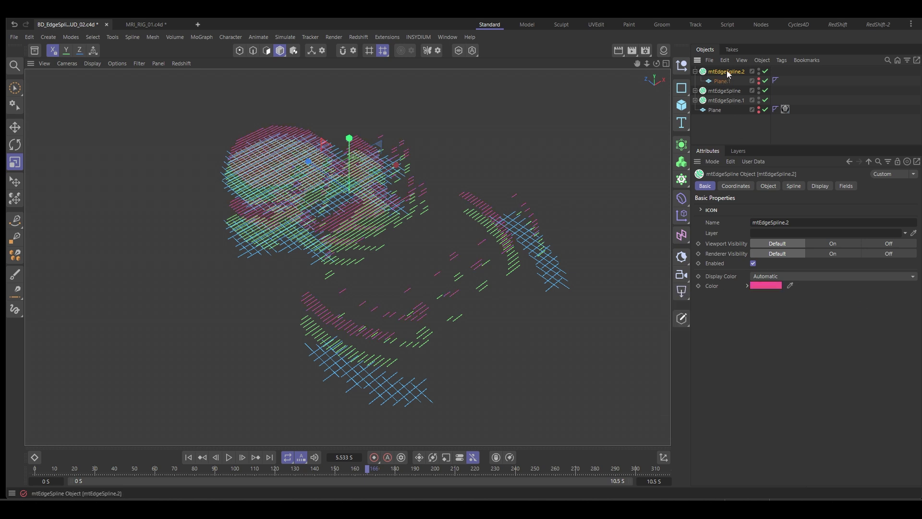
Step: Reset the start and end offsets of mtEdgeSpline.2 to 0 cm and try Dash Line values of 65 % and 94 %
{"action": "left_click", "coordinate": [772, 187]}
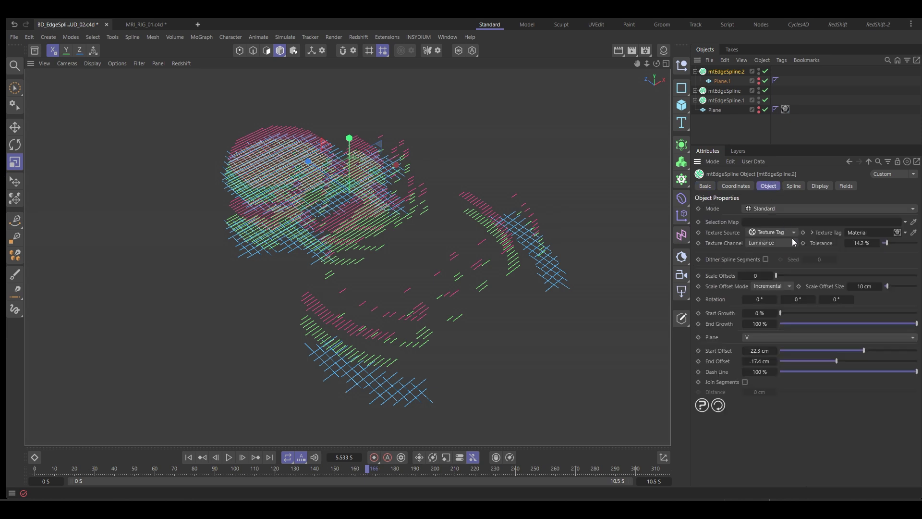
{"action": "left_click_drag", "start_coordinate": [774, 354], "coordinate": [776, 358]}
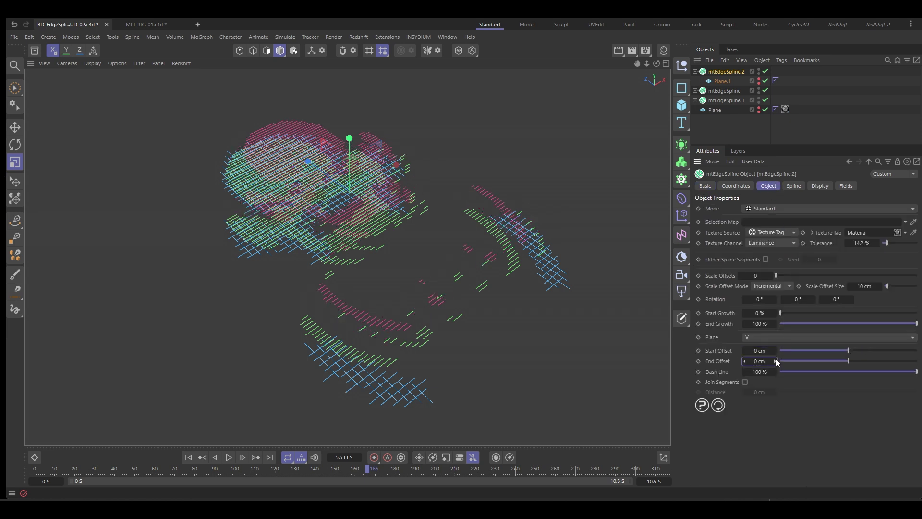
{"action": "left_click_drag", "start_coordinate": [917, 372], "coordinate": [881, 374]}
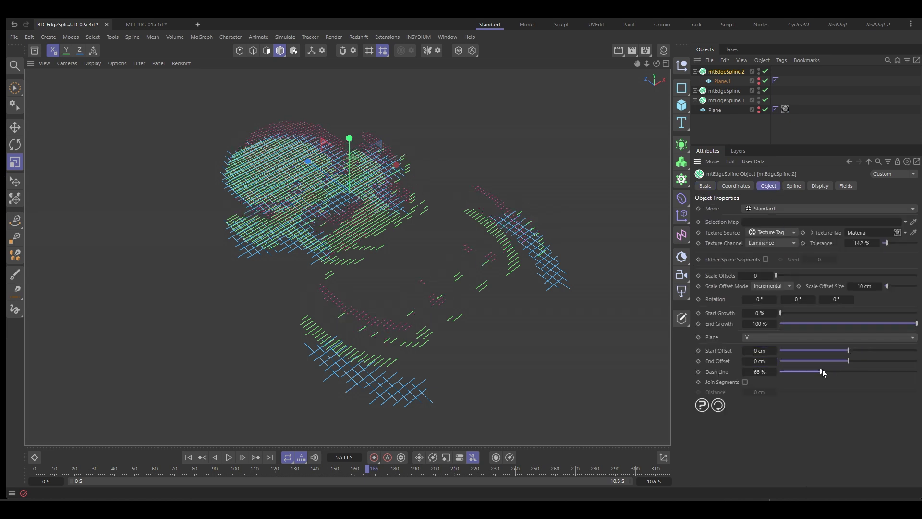
{"action": "left_click_drag", "start_coordinate": [822, 373], "coordinate": [902, 376]}
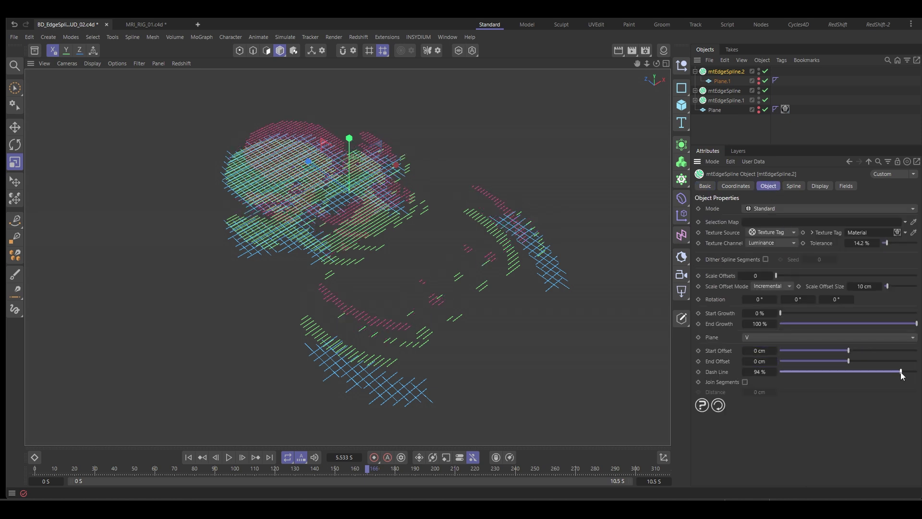
Step: Set the Plane option of mtEdgeSpline.2 to Combined with a Dash Line of 64 %, and inspect the small crosses up close
{"action": "left_click", "coordinate": [762, 339]}
{"action": "left_click", "coordinate": [779, 357]}
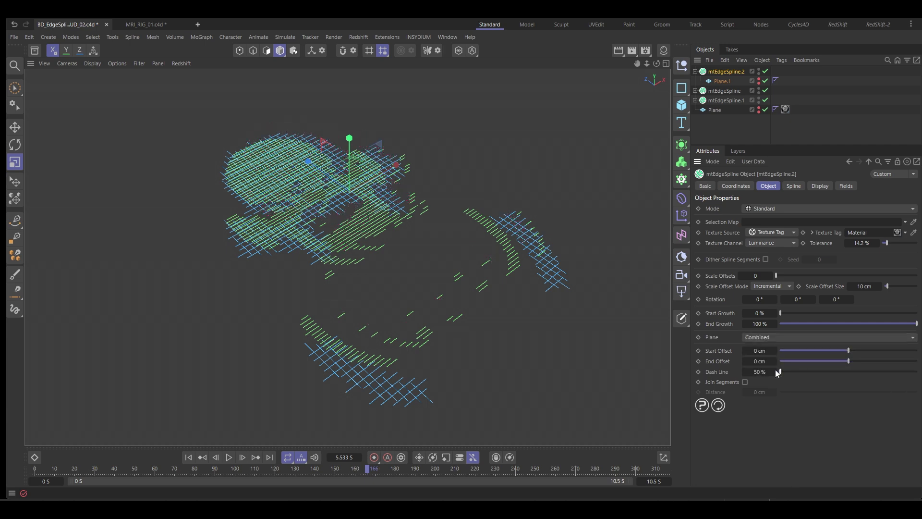
{"action": "left_click_drag", "start_coordinate": [816, 370], "coordinate": [818, 371]}
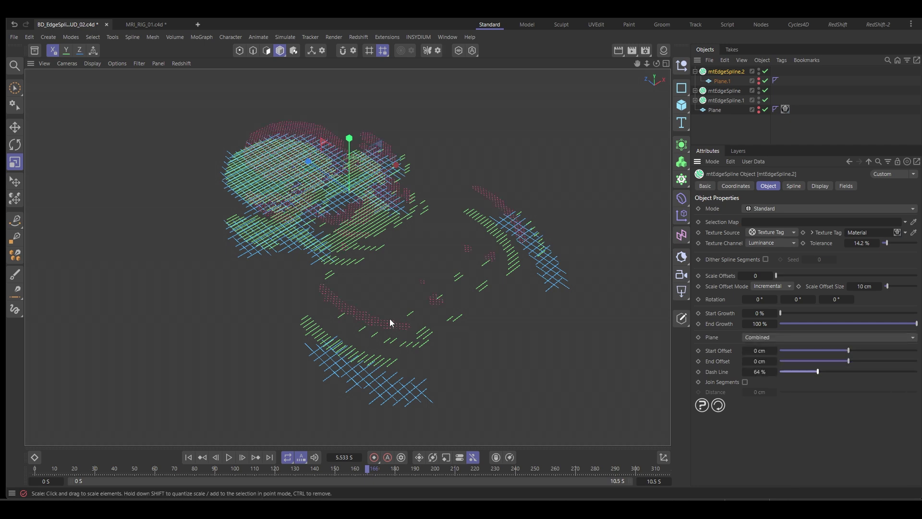
{"action": "scroll", "coordinate": [448, 301], "scroll_direction": "up", "scroll_amount": 10}
{"action": "scroll", "coordinate": [483, 365], "scroll_direction": "down", "scroll_amount": 2}
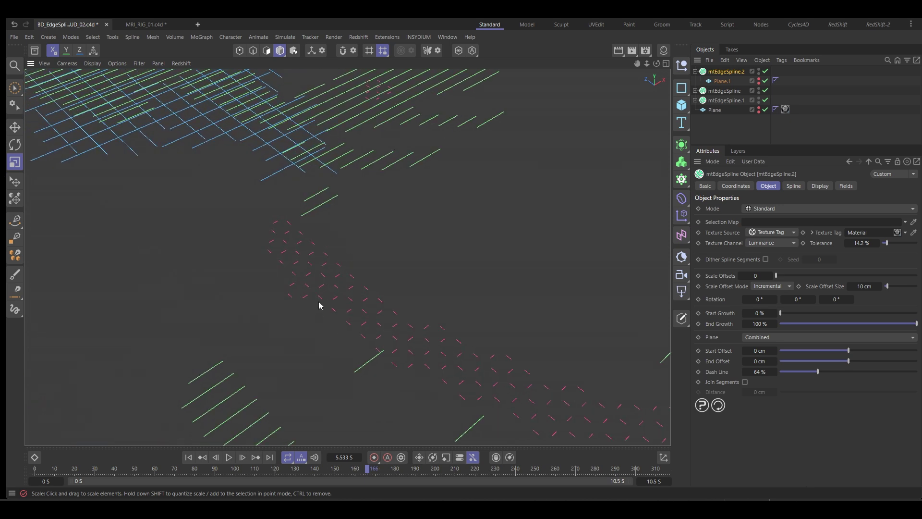
Step: Set the Dash Line of mtEdgeSpline.2 to 75 % and reduce its child plane's width and height segments to 55
{"action": "scroll", "coordinate": [517, 267], "scroll_direction": "down", "scroll_amount": 1}
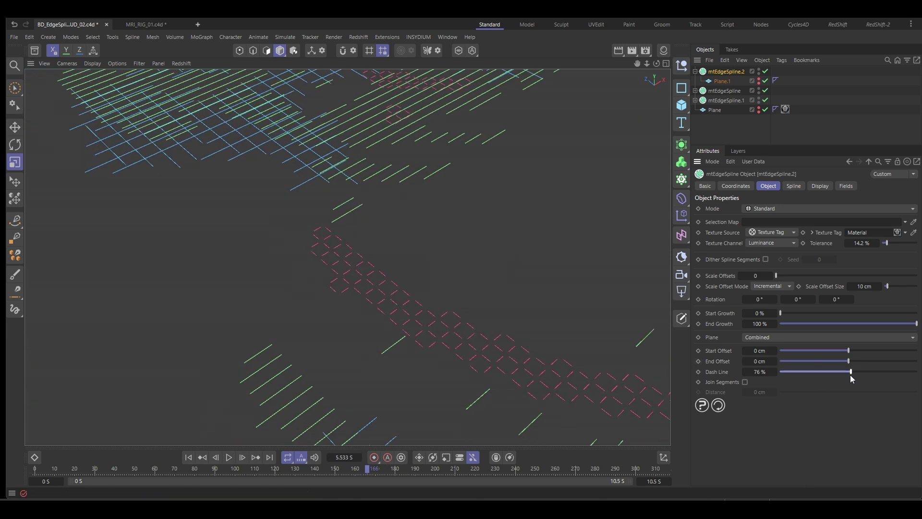
{"action": "left_click", "coordinate": [721, 81]}
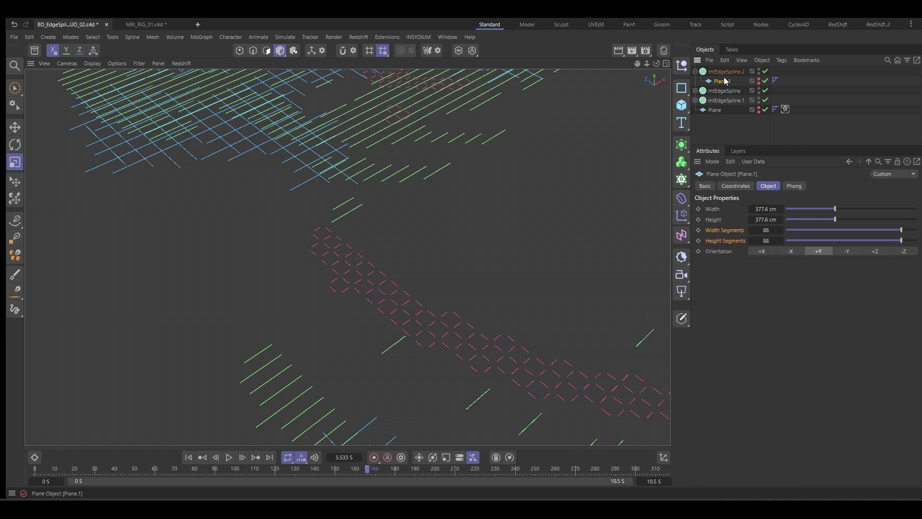
{"action": "left_click_drag", "start_coordinate": [900, 232], "coordinate": [858, 233]}
{"action": "scroll", "coordinate": [460, 245], "scroll_direction": "down", "scroll_amount": 10}
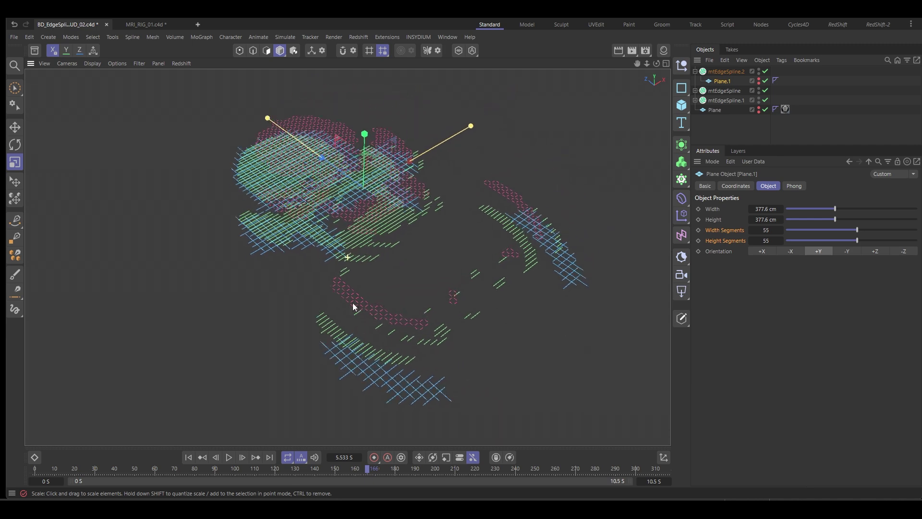
Step: Clear the selection, play the animation from the first frame to review the three spline layers, and stop playback
{"action": "left_click_drag", "start_coordinate": [353, 306], "coordinate": [448, 279], "text": "alt"}
{"action": "left_click", "coordinate": [726, 118]}
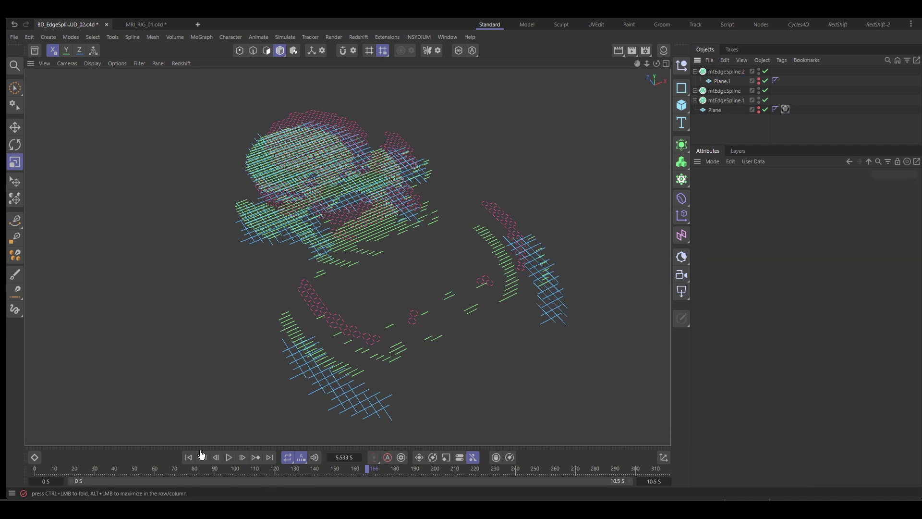
{"action": "left_click", "coordinate": [188, 457]}
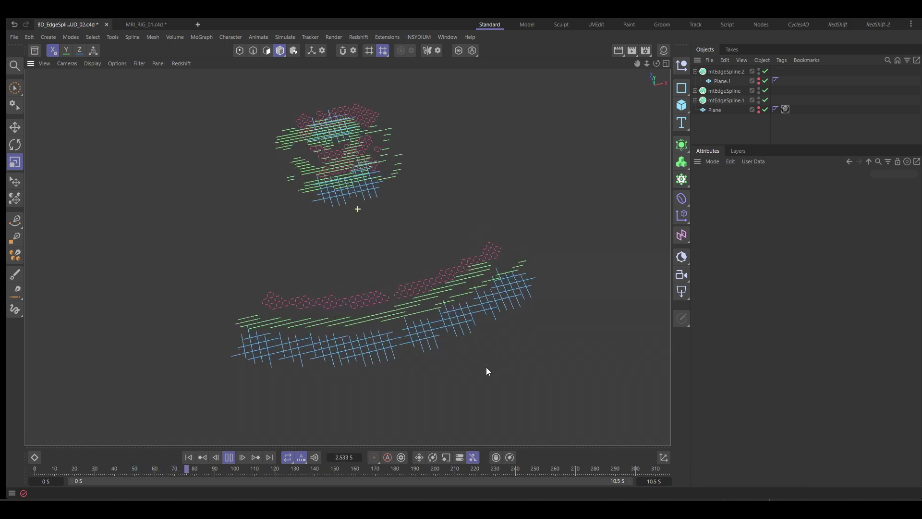
{"action": "left_click_drag", "start_coordinate": [471, 372], "coordinate": [495, 364], "text": "alt"}
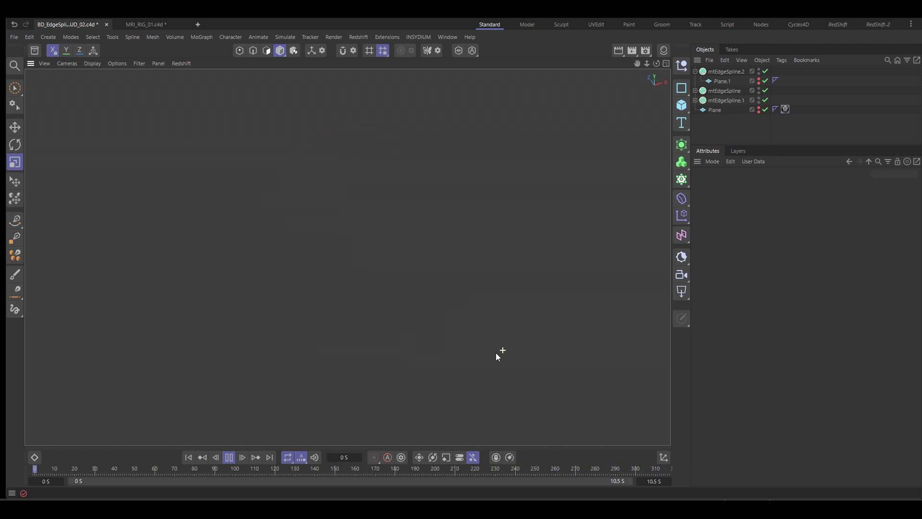
{"action": "left_click", "coordinate": [231, 458]}
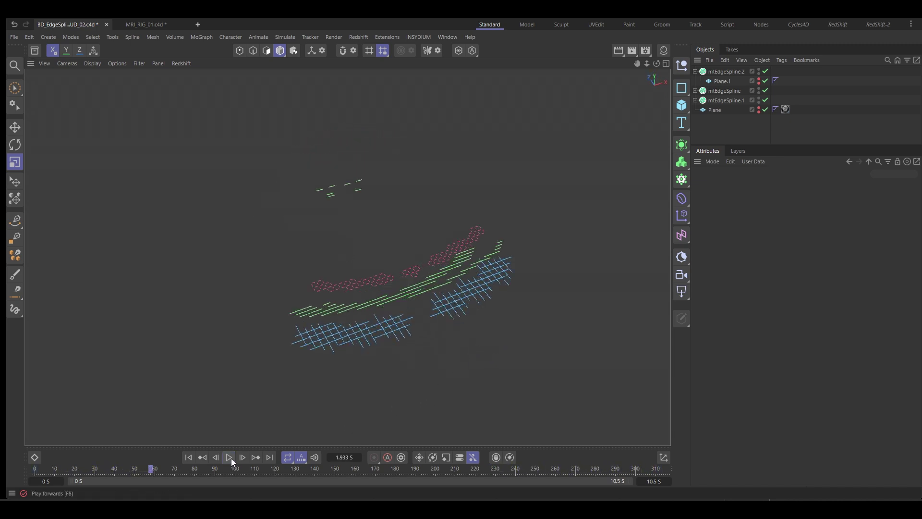
Step: Select mtEdgeSpline.2 and move the playhead to 5.5 seconds in the timeline
{"action": "left_click_drag", "start_coordinate": [461, 293], "coordinate": [485, 226], "text": "alt"}
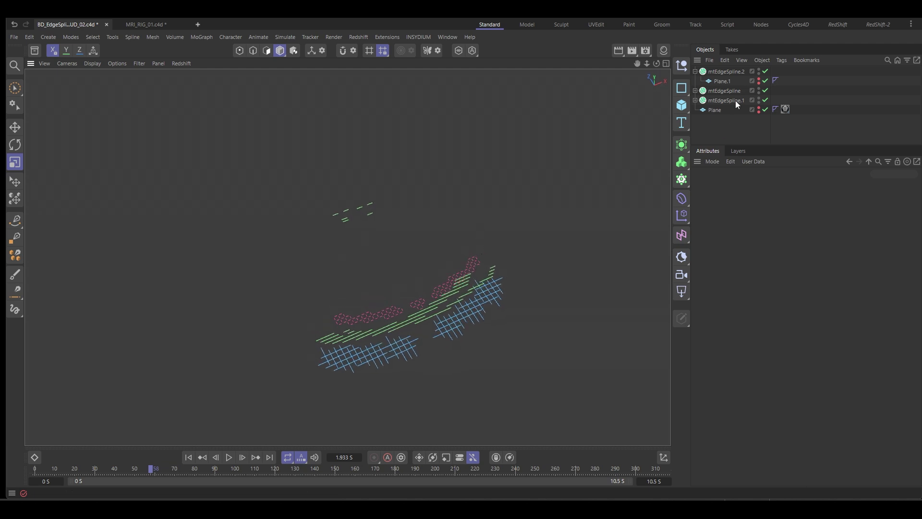
{"action": "left_click", "coordinate": [728, 71]}
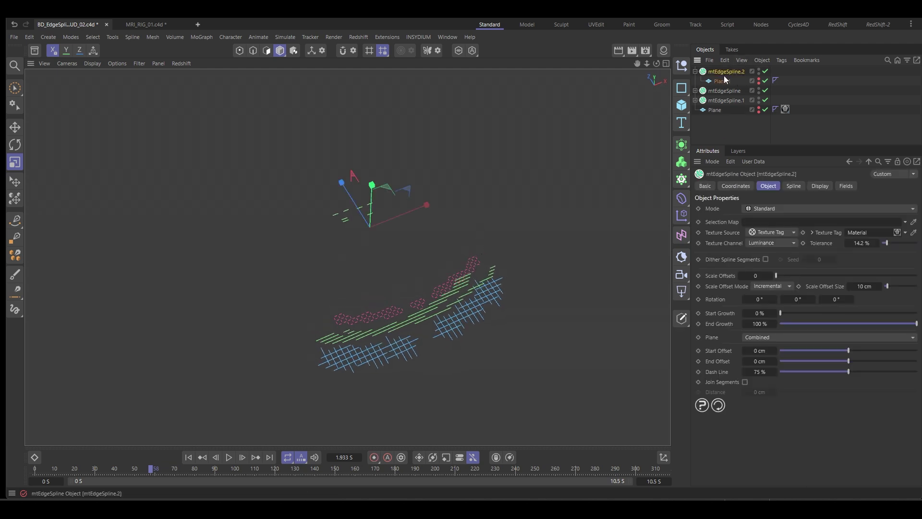
{"action": "left_click", "coordinate": [205, 469]}
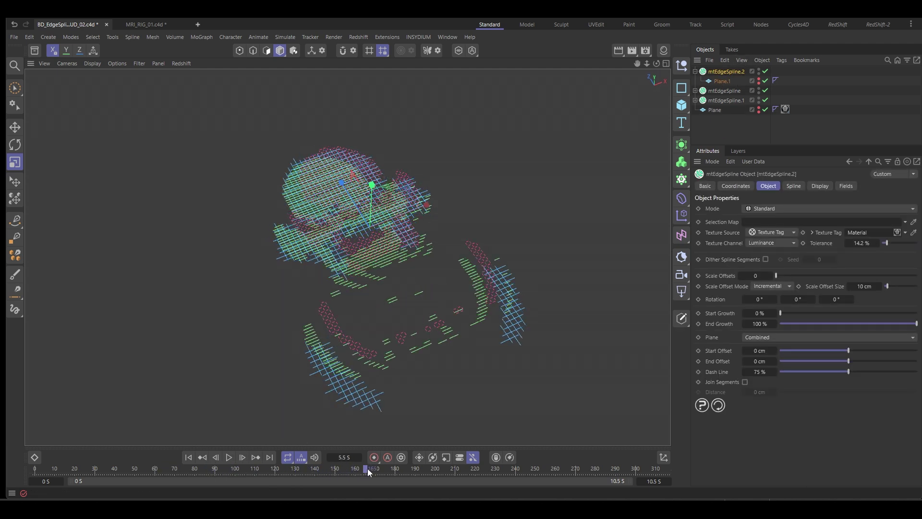